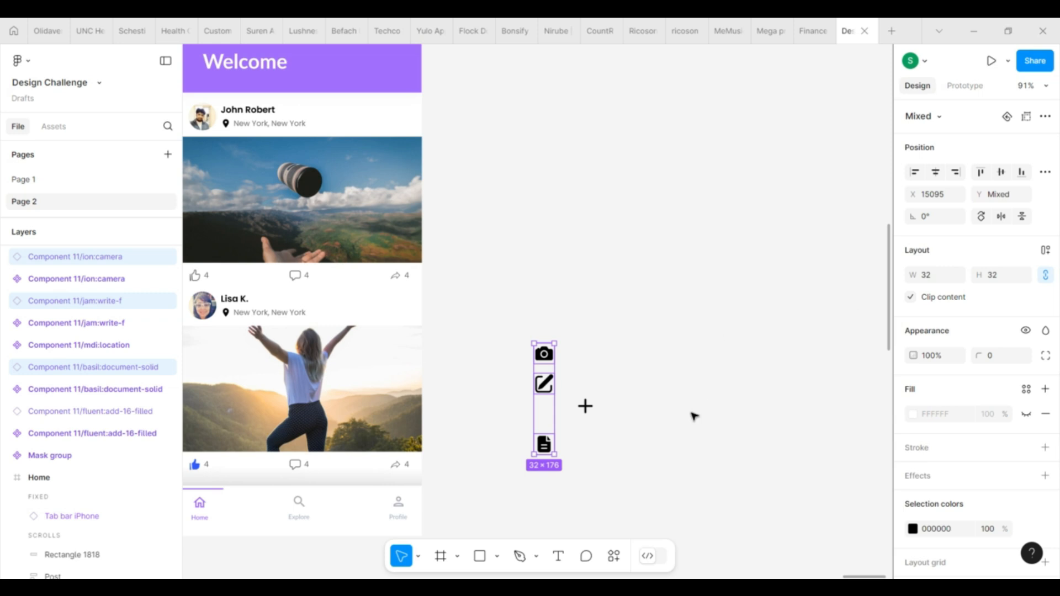
Draw a circle with the Ellipse tool beside the black plus icon and set its size to 64 × 64
scroll(510, 483, "down", 2)
left_click(496, 556)
left_click(514, 473)
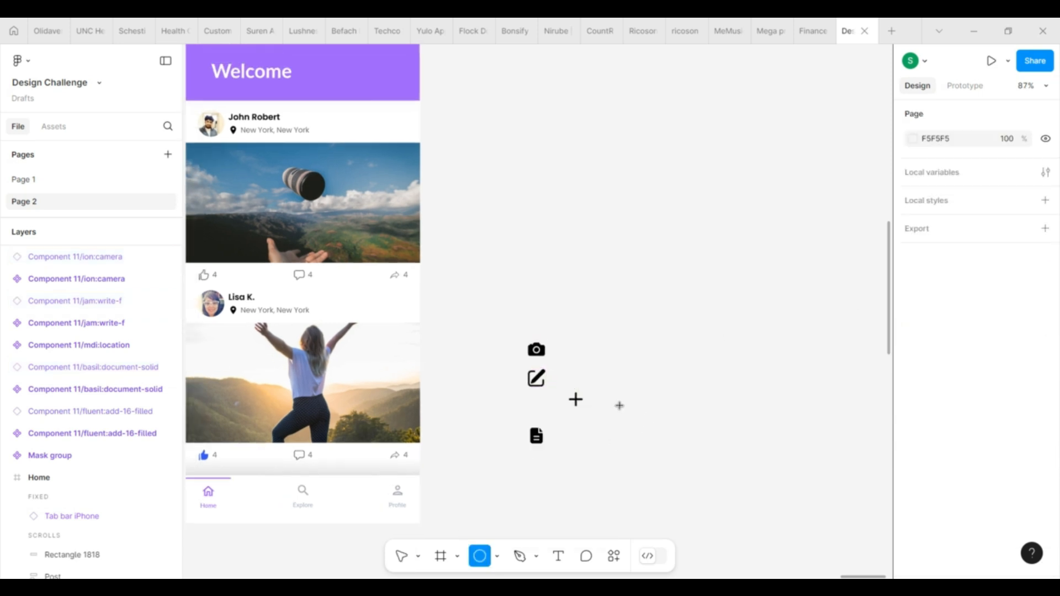
left_click_drag(613, 399, 652, 437)
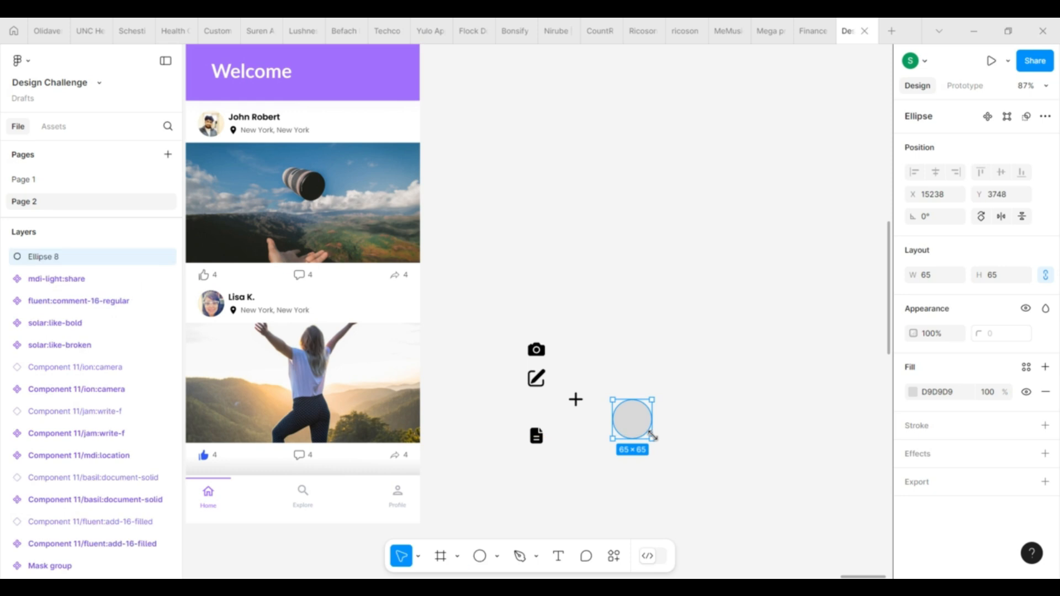
left_click(1004, 278)
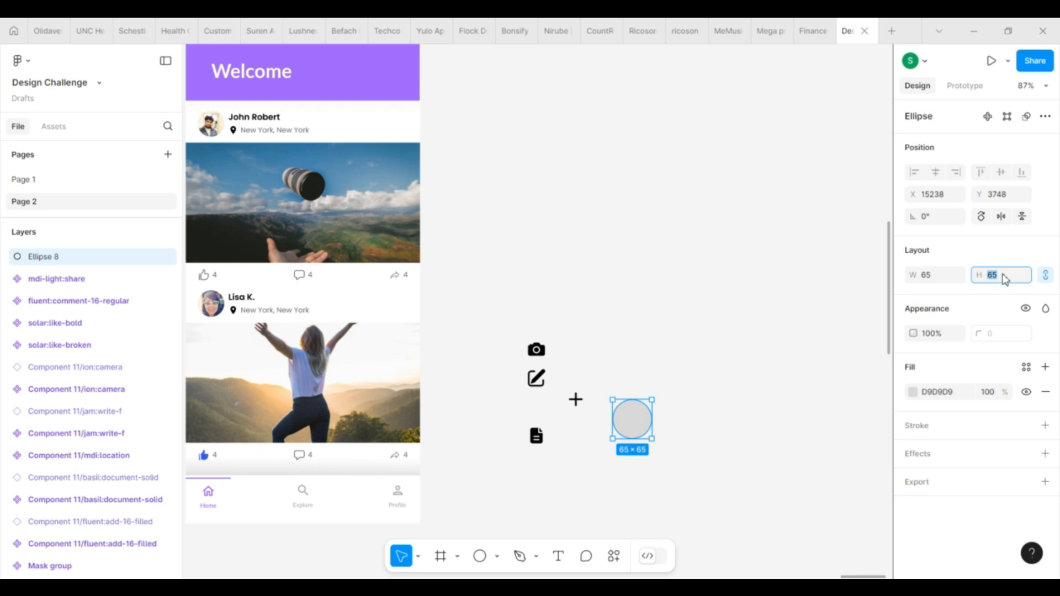
type("64")
key("Return")
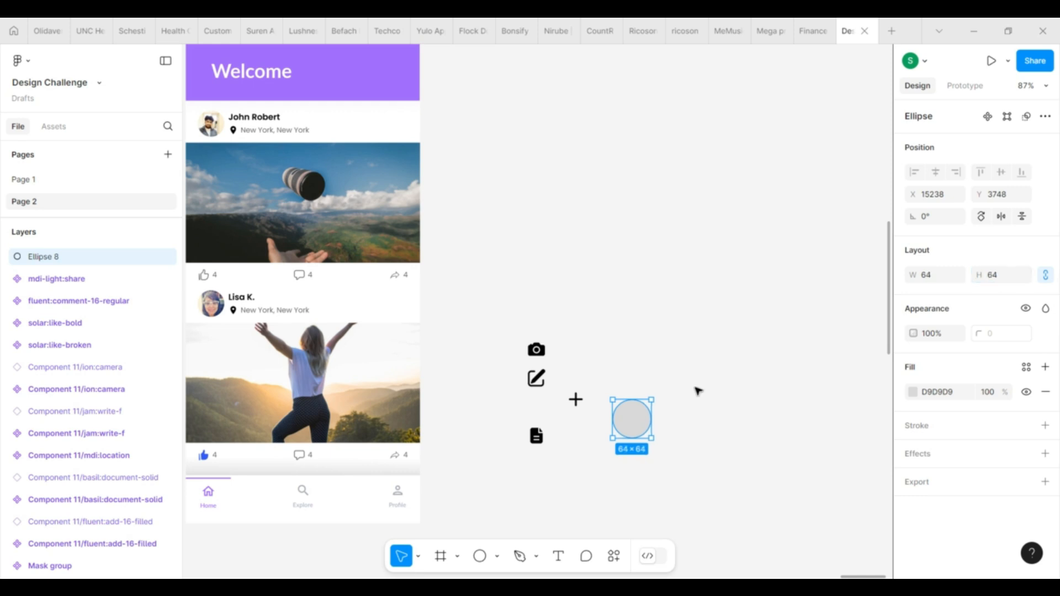
Place the plus icon in front of the grey circle at its centre and group the two
left_click_drag(576, 401, 637, 426)
key("]")
left_click_drag(618, 386, 657, 466)
key("ctrl+g")
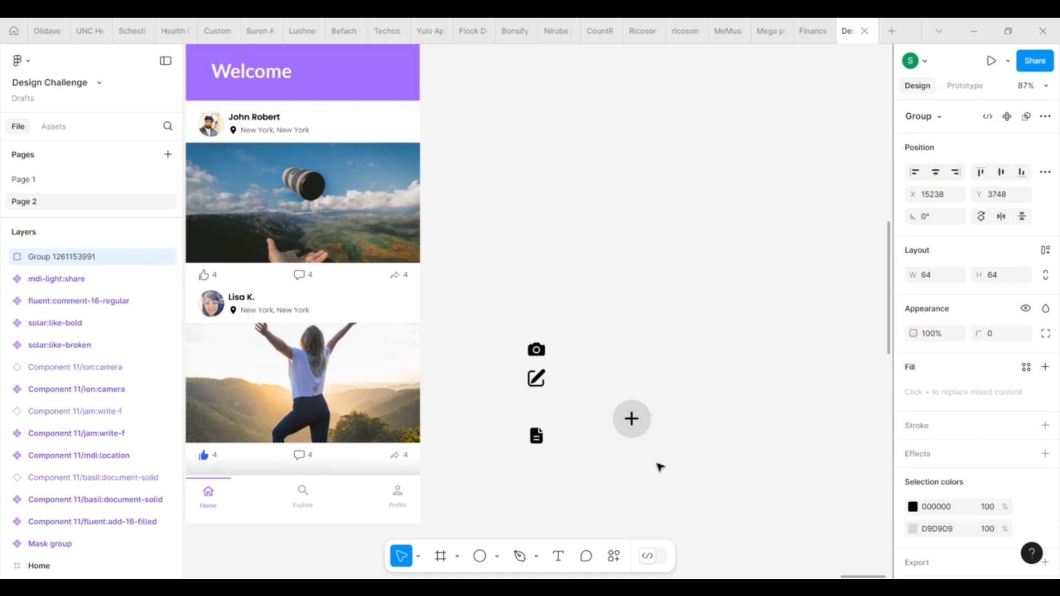
Rename the circle and plus icon group as FAB
double_click(91, 258)
type("FAB")
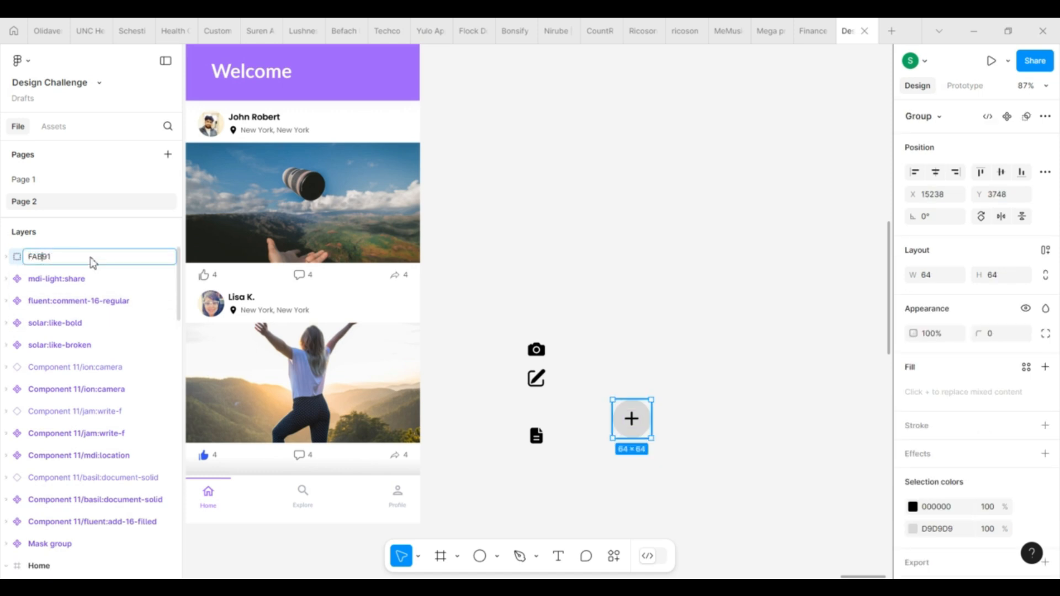
key("Return")
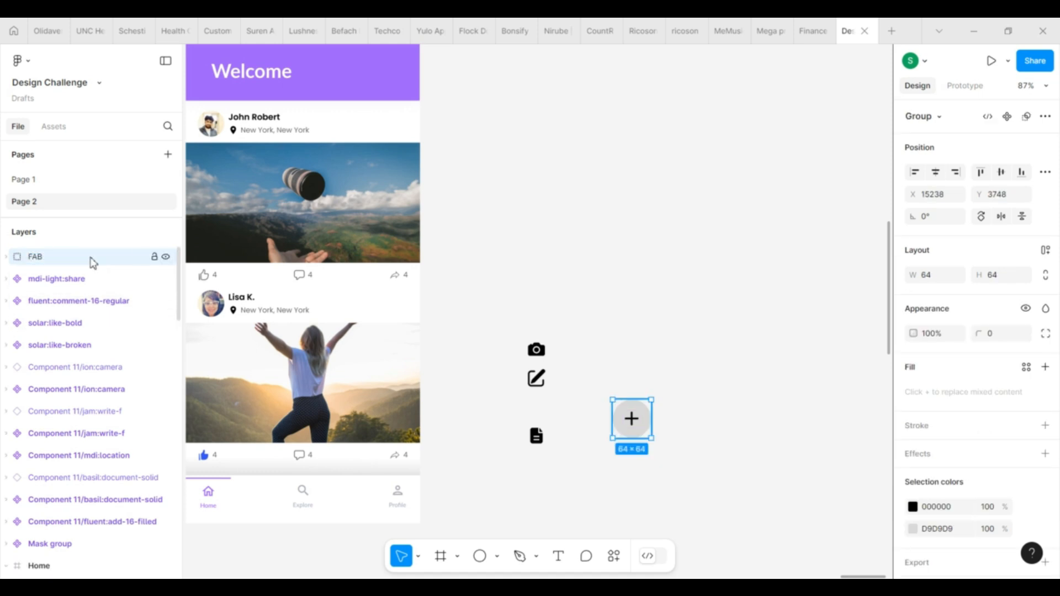
Recolour the FAB group, setting the circle to purple A061FF and the plus icon to white FFFFFF
scroll(942, 504, "down", 1)
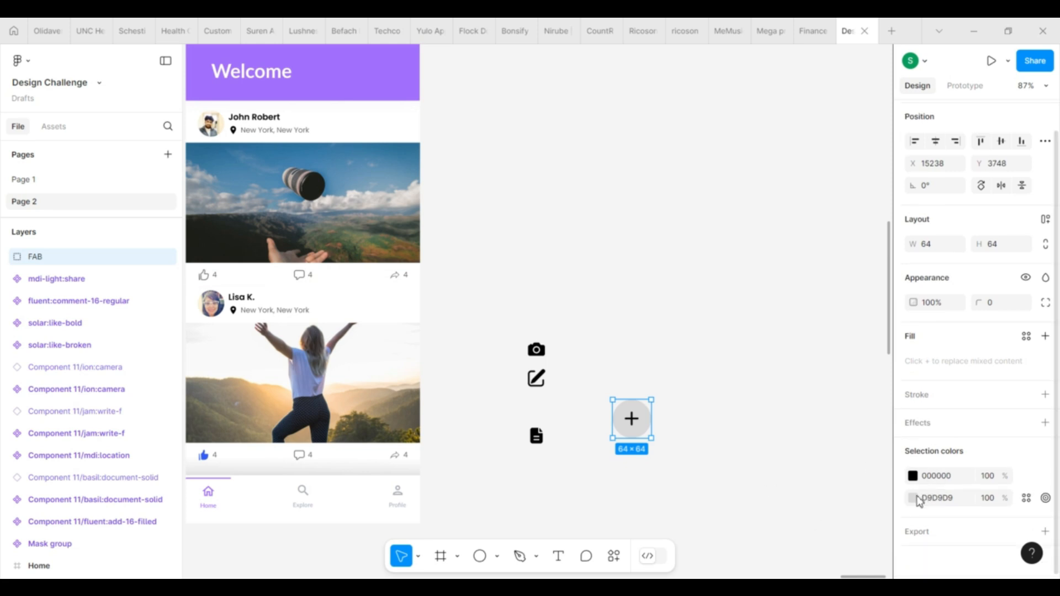
left_click(913, 498)
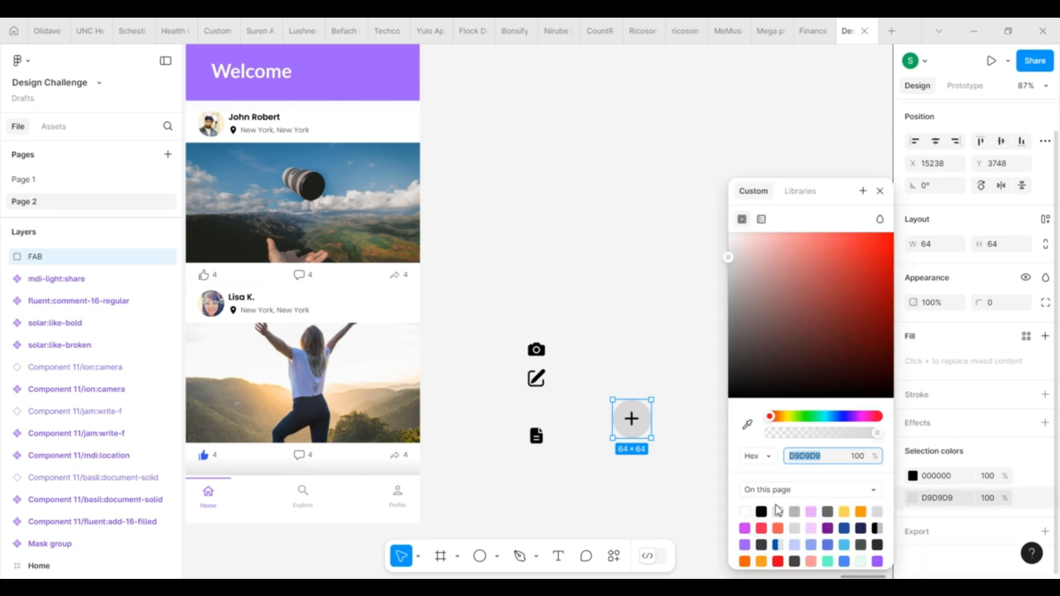
left_click(750, 533)
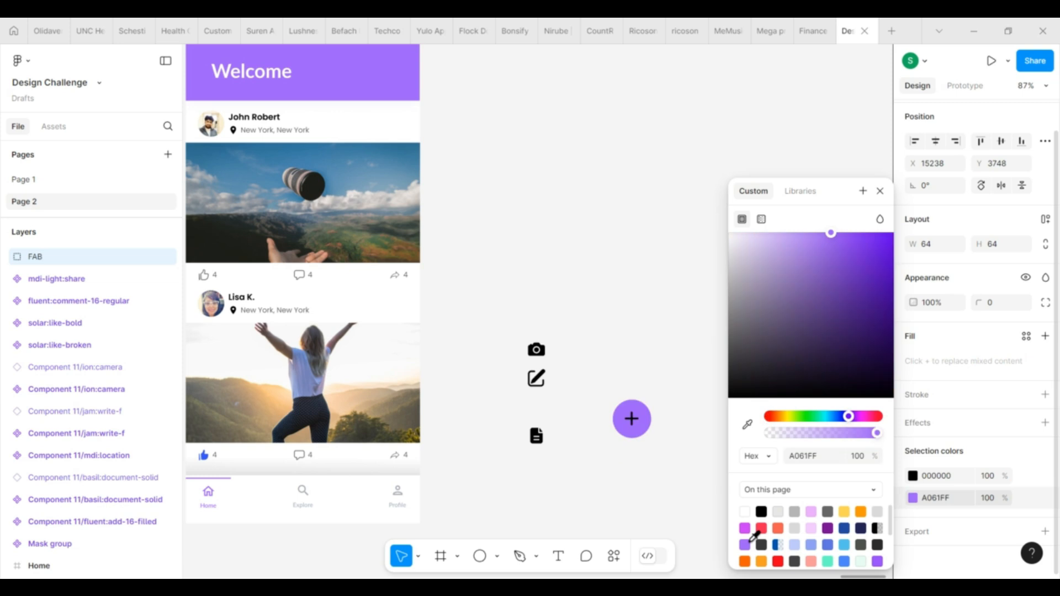
left_click(913, 476)
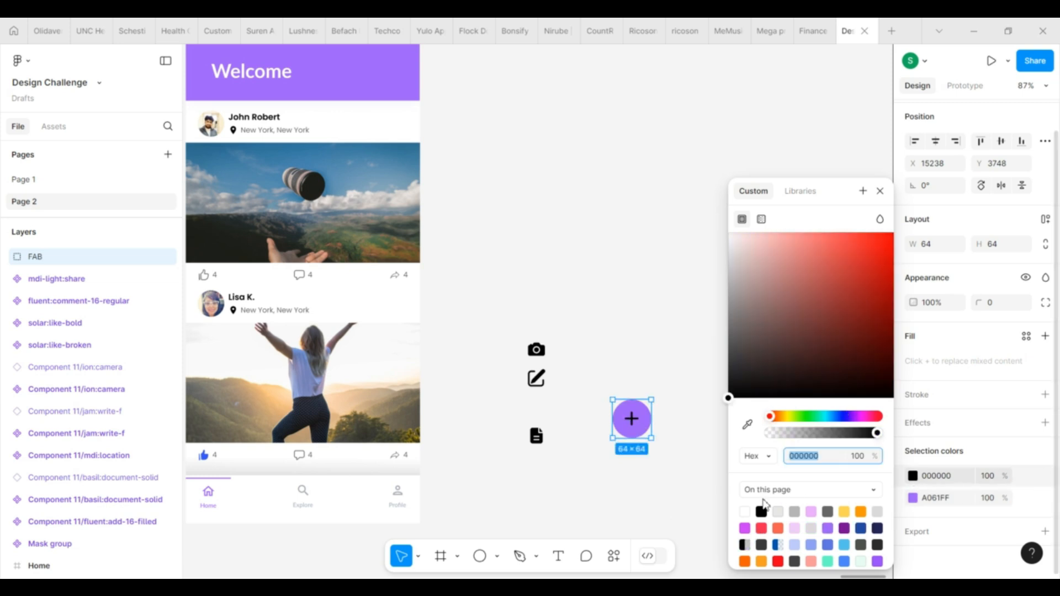
left_click(745, 511)
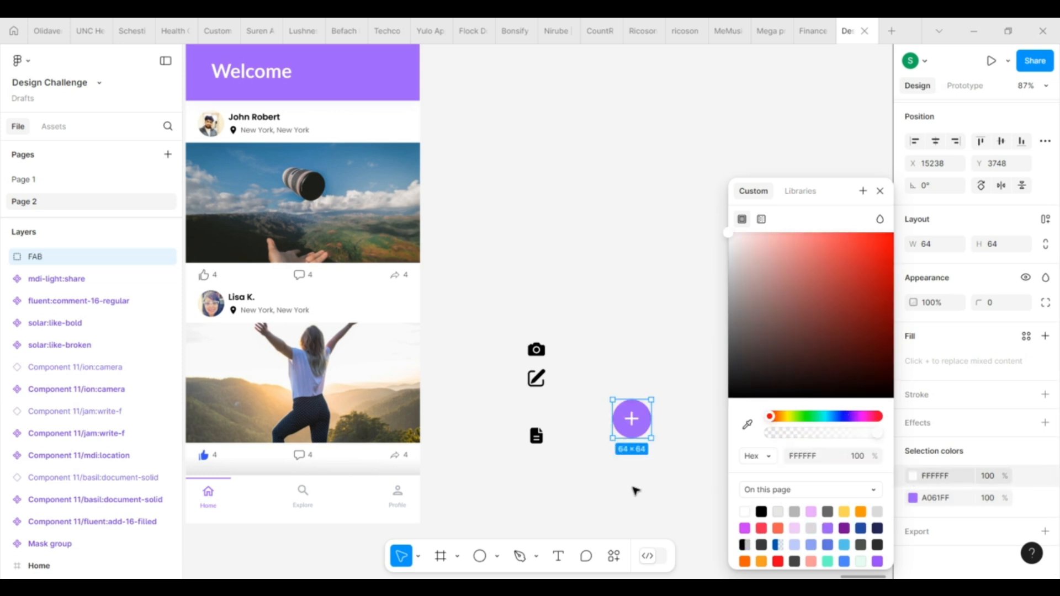
left_click(634, 491)
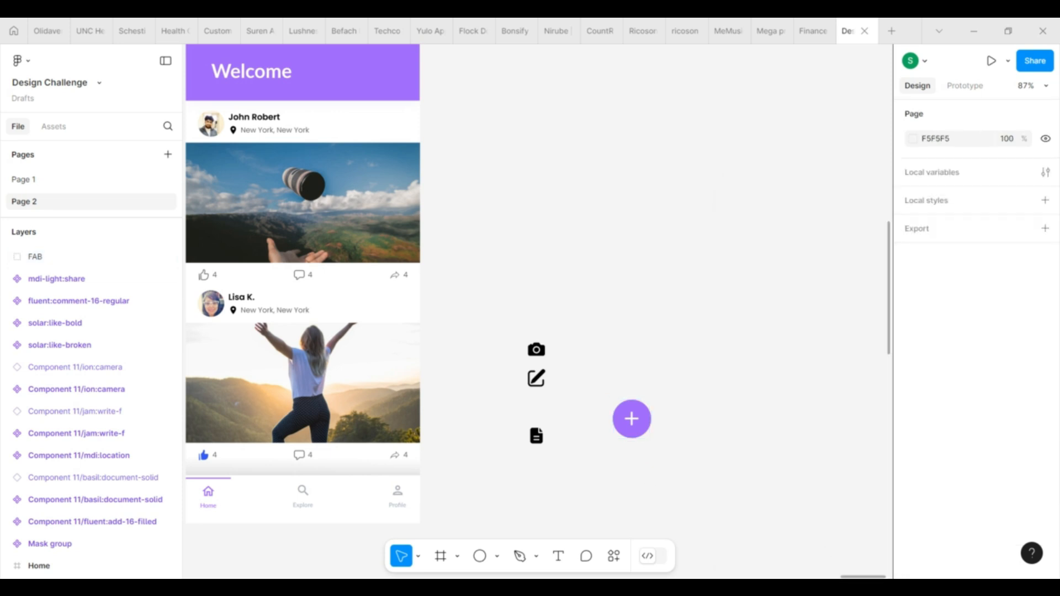
Duplicate the FAB button and place the copy directly above the original
scroll(703, 384, "down", 2)
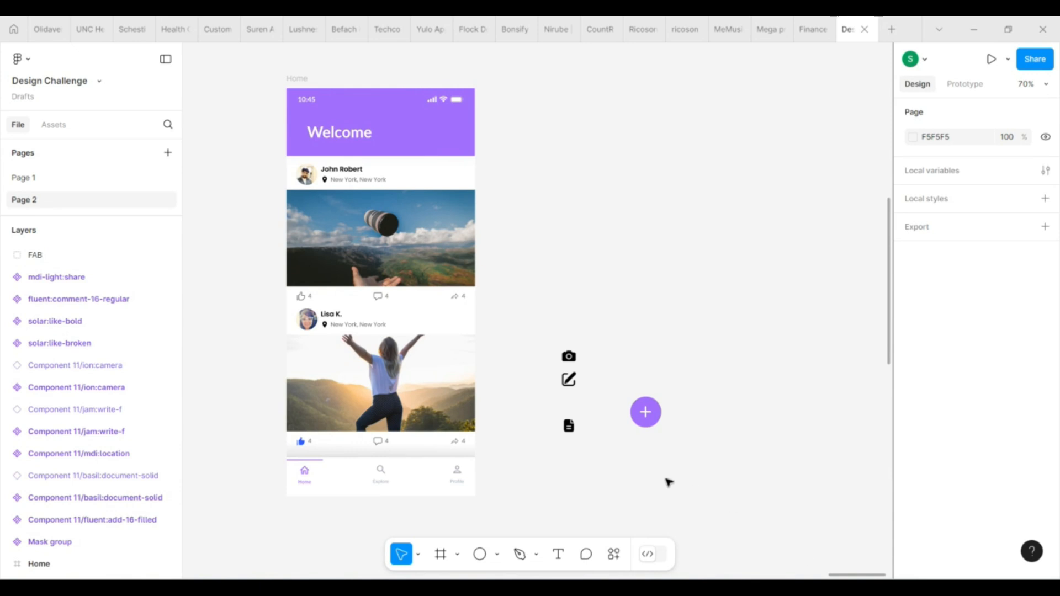
scroll(703, 430, "up", 2)
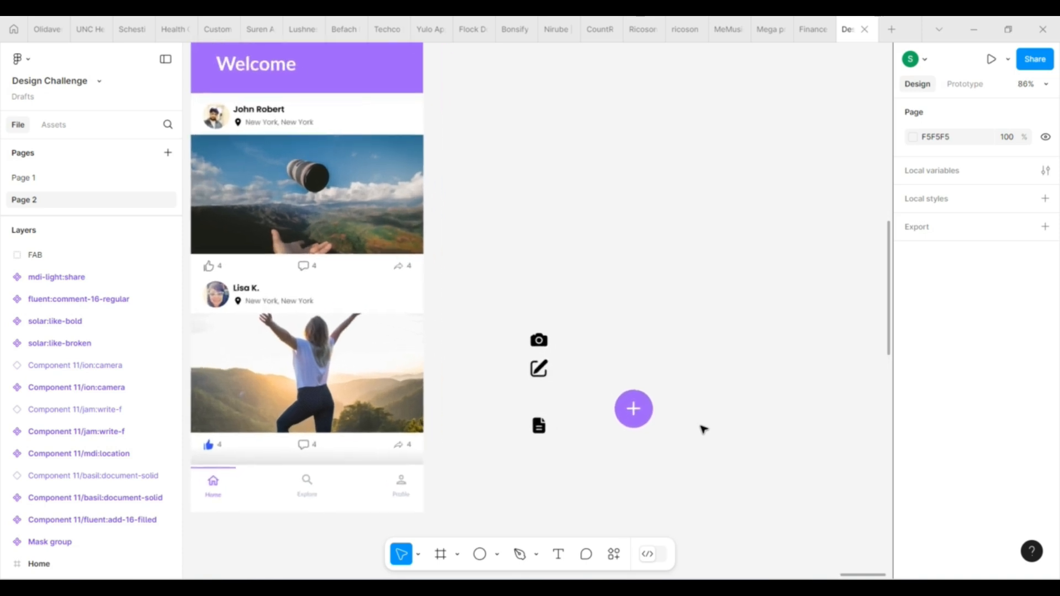
scroll(702, 430, "up", 1)
left_click(632, 419)
left_click_drag(632, 420, 635, 364)
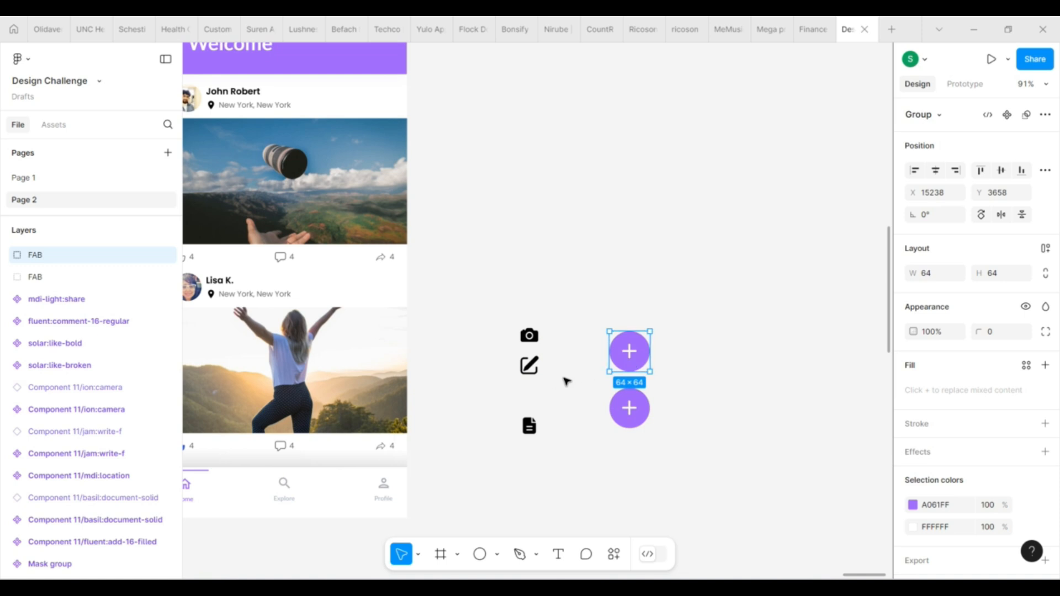
Scale the upper FAB copy down proportionally to about 54 × 54
double_click(633, 361)
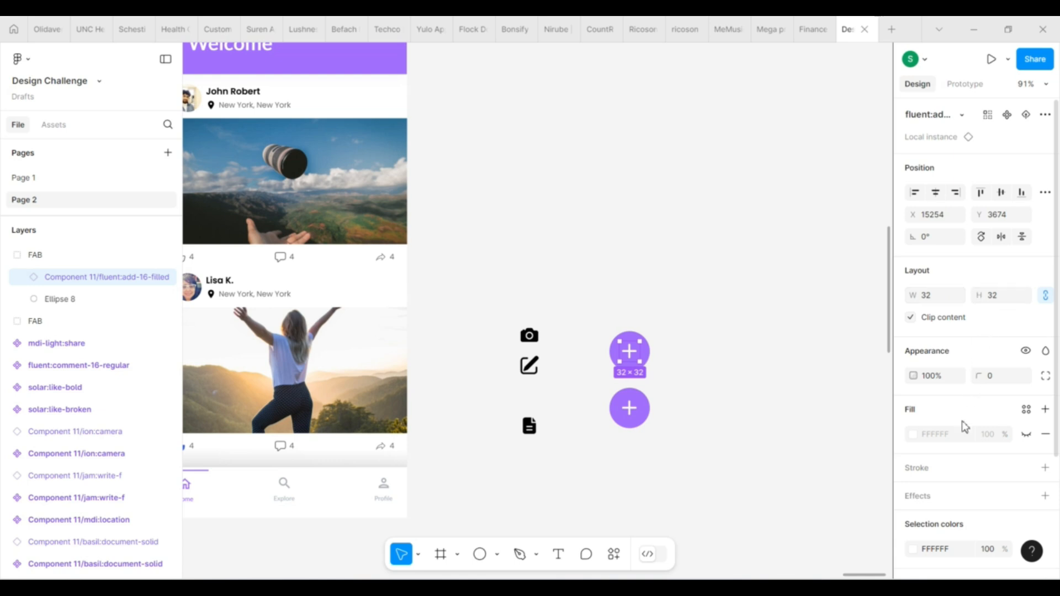
left_click(698, 287)
left_click(634, 343)
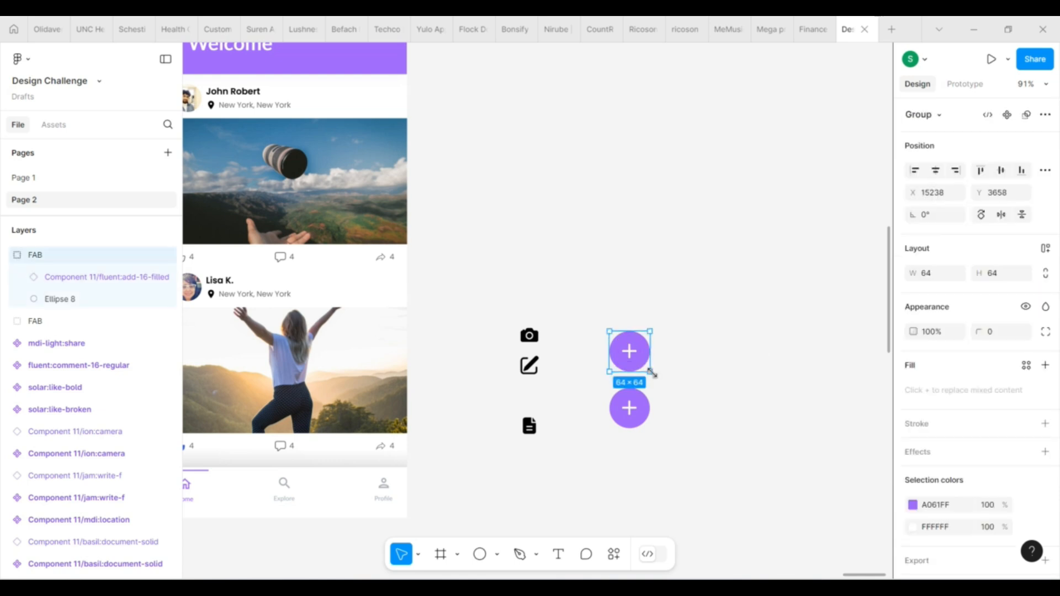
left_click_drag(652, 374, 625, 364)
Swap the plus icon in the smaller button for ion:camera and set the camera's black colour to white FFFFFF
double_click(625, 364)
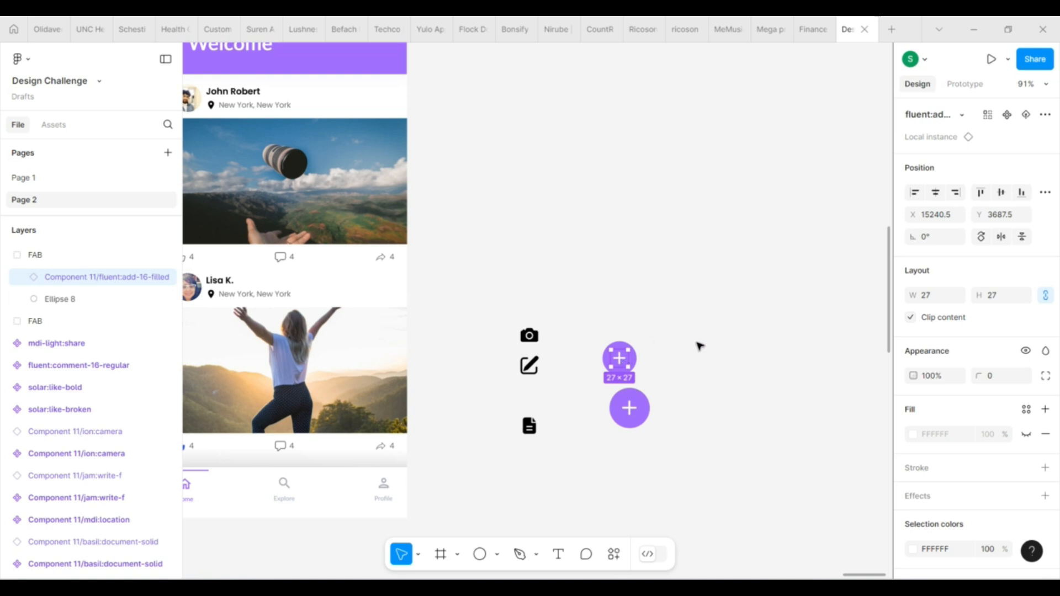
left_click(947, 120)
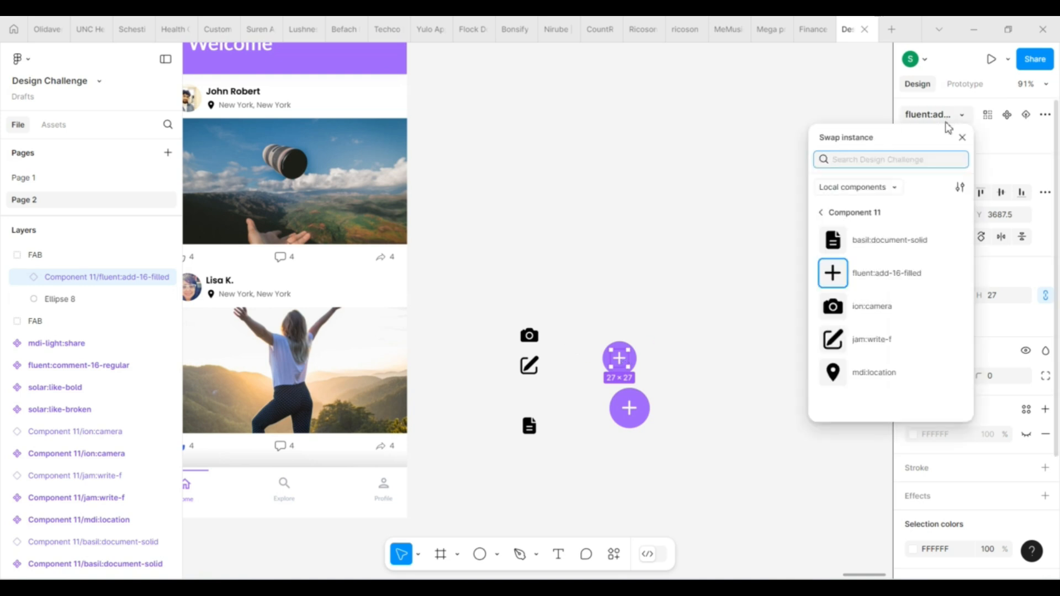
left_click(879, 307)
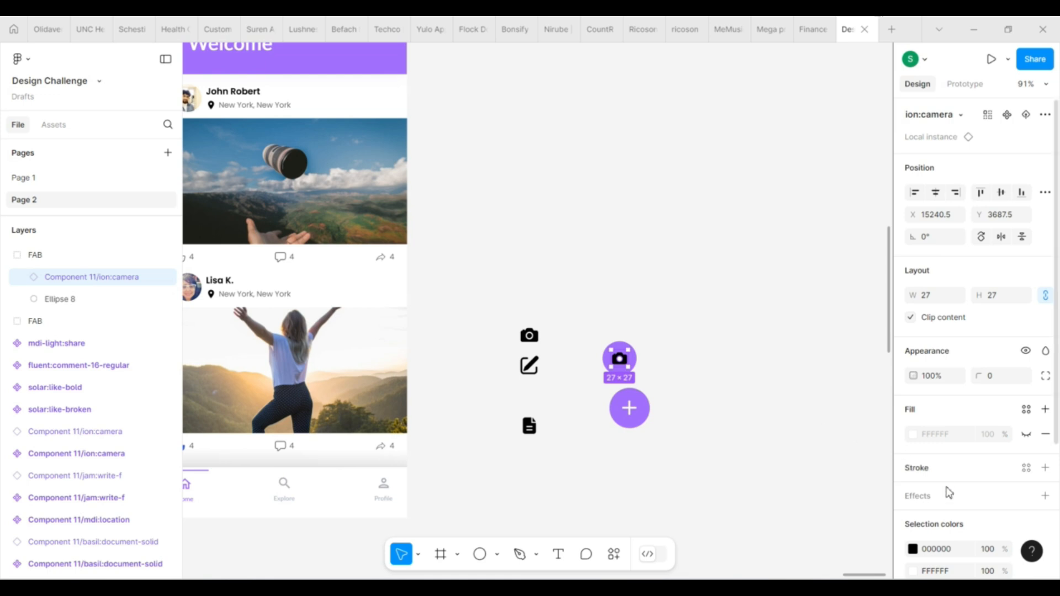
scroll(948, 493, "down", 2)
left_click(939, 447)
type("ffffff")
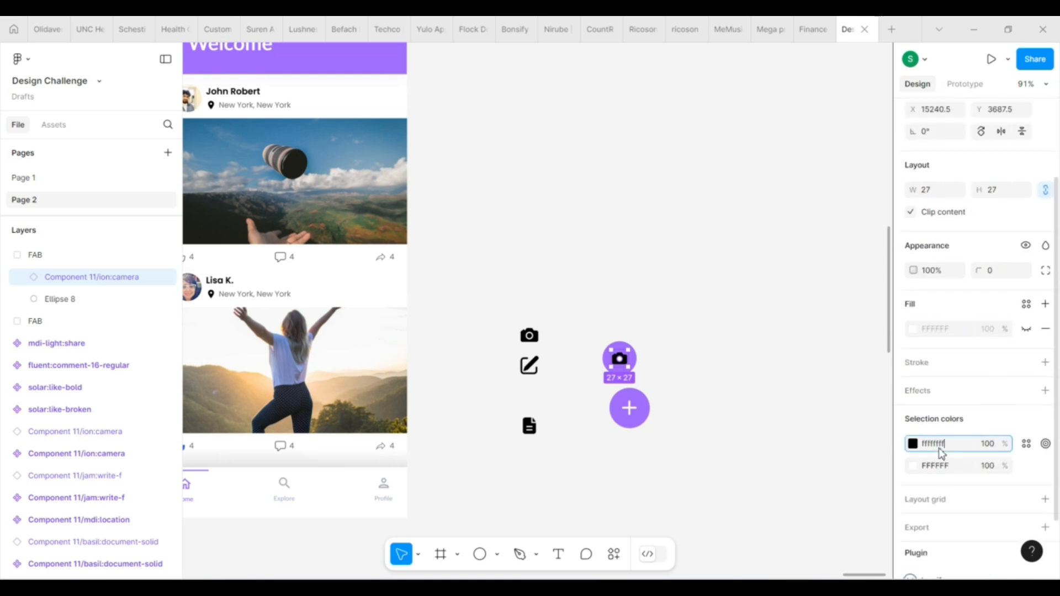
key("Return")
left_click(737, 380)
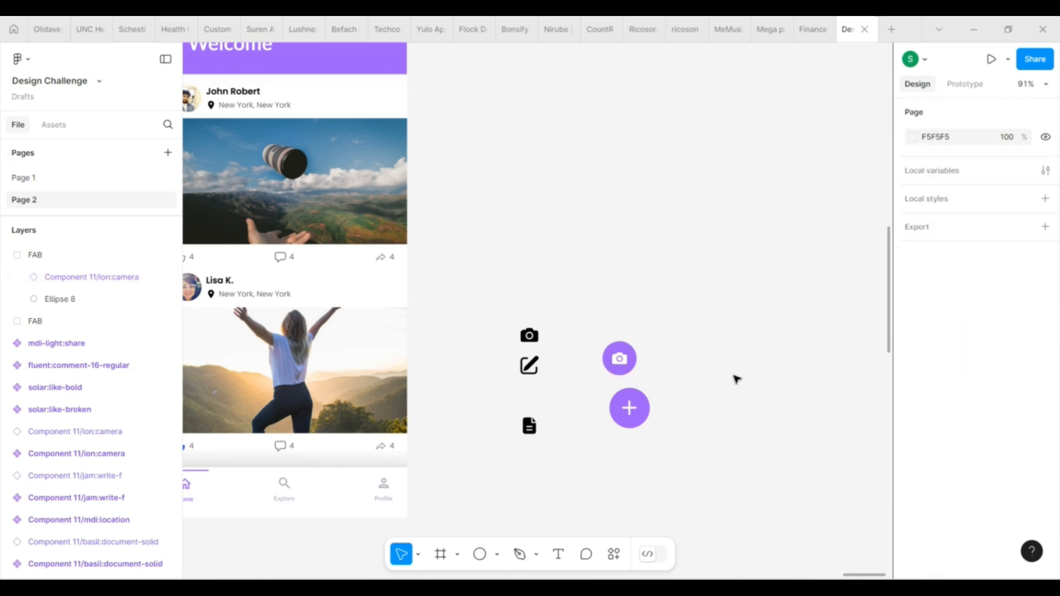
Duplicate the small camera button and place the copy to the upper left of the large plus button
left_click(624, 361)
left_click_drag(625, 361, 665, 347)
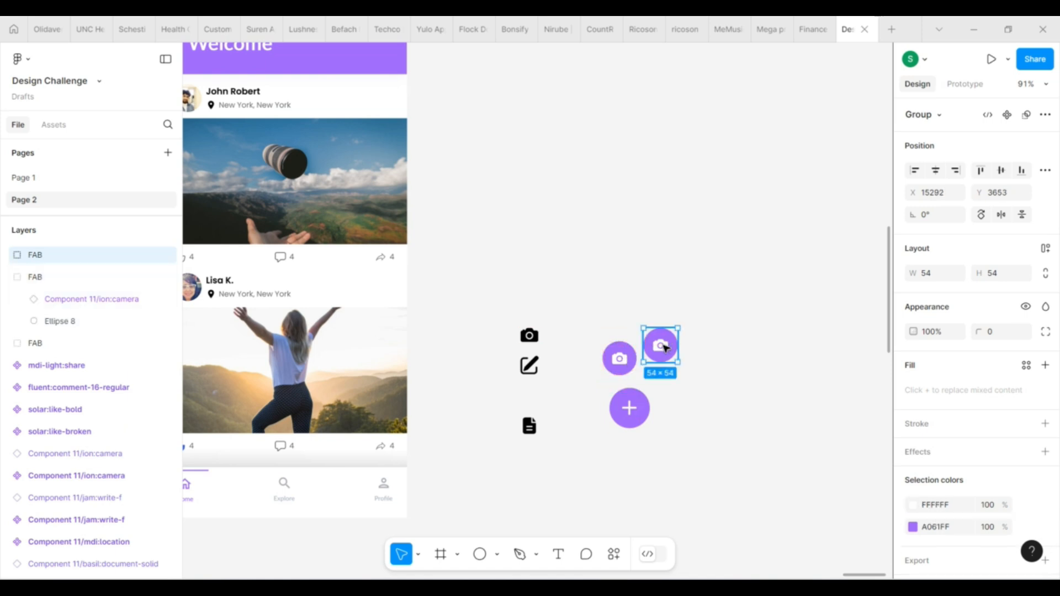
left_click_drag(607, 394, 589, 388)
double_click(589, 388)
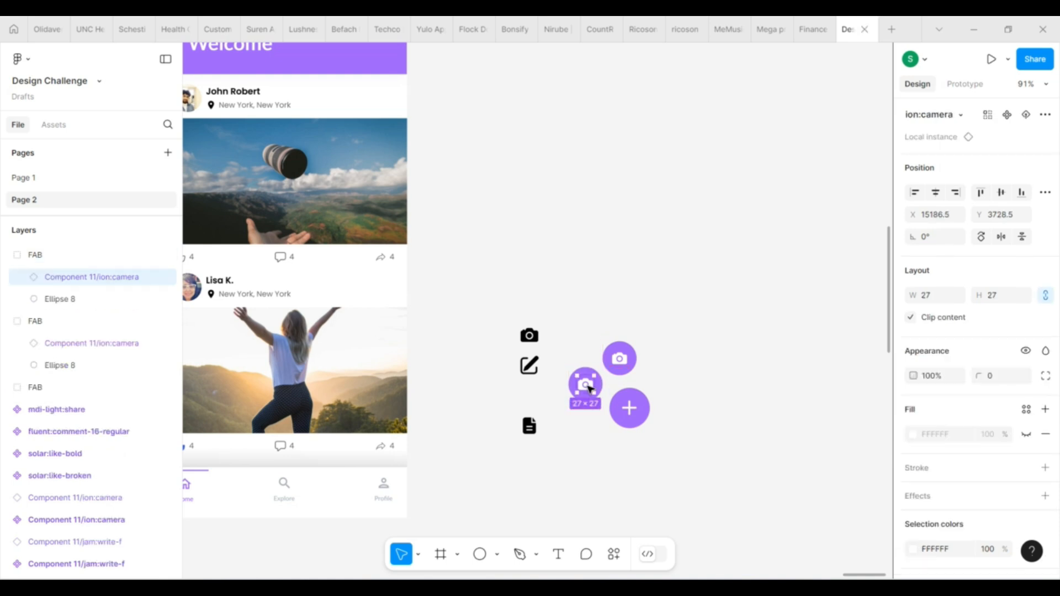
Swap the camera icon in the small button above the large plus button for jam:write-f
double_click(619, 359)
scroll(946, 480, "down", 3)
scroll(932, 276, "up", 3)
left_click(935, 116)
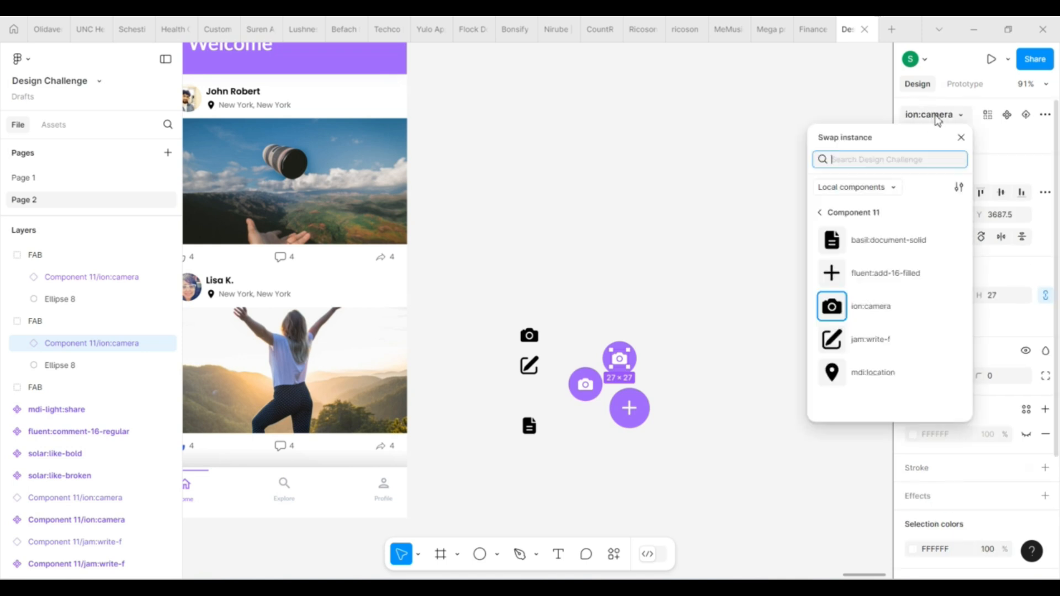
left_click(873, 345)
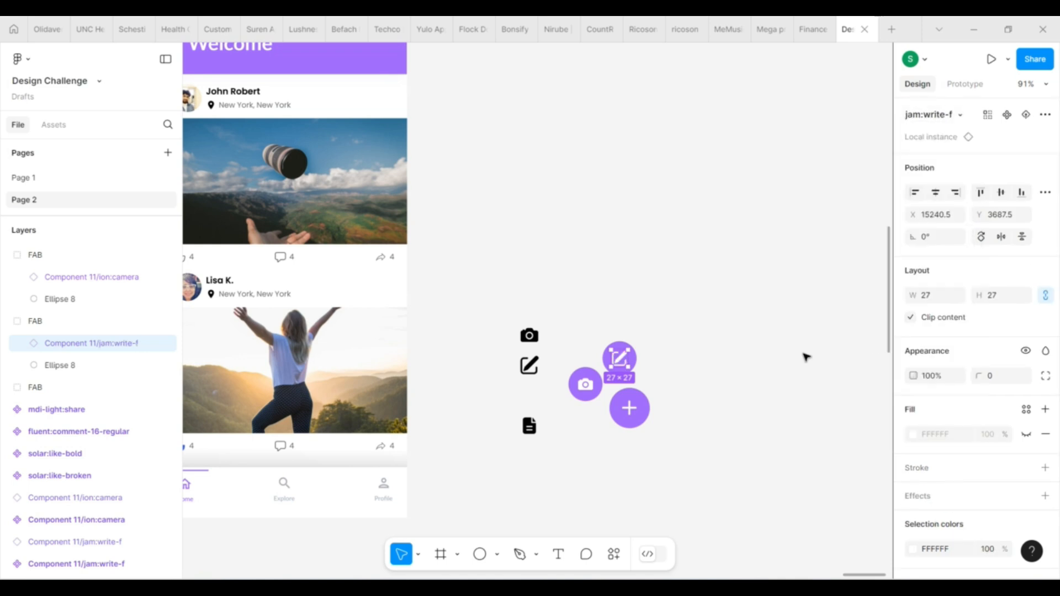
left_click(732, 370)
Duplicate the small camera button downwards and swap the copy's icon for basil:document-solid
left_click(582, 385)
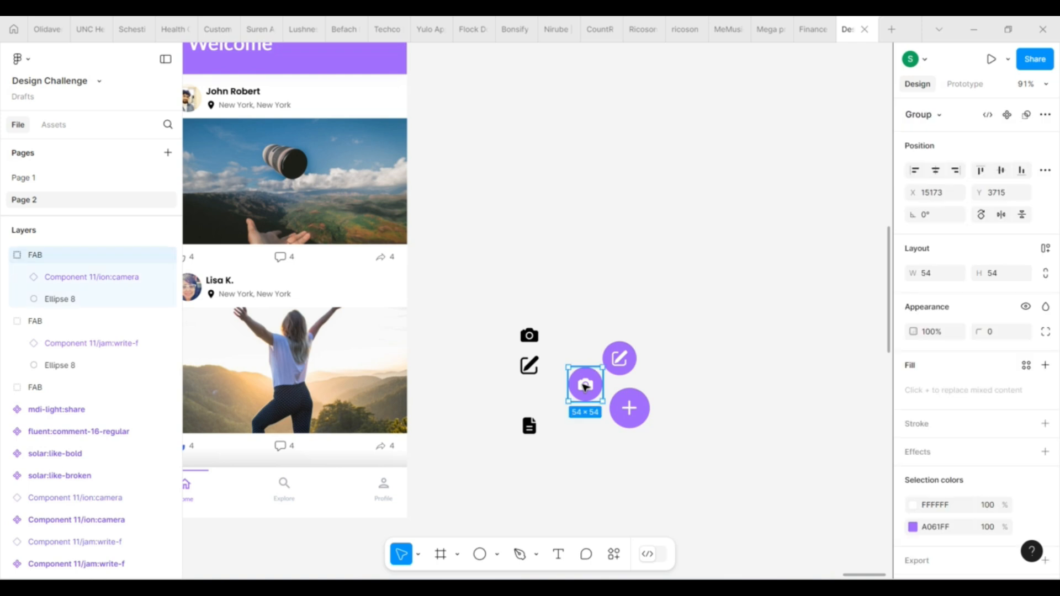
left_click_drag(586, 393, 591, 435)
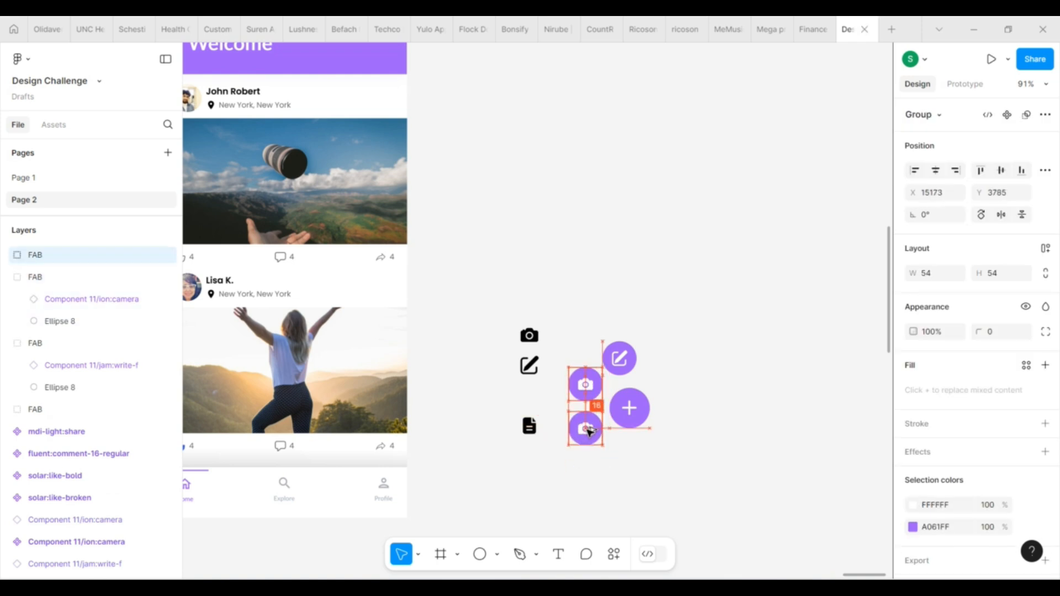
double_click(591, 434)
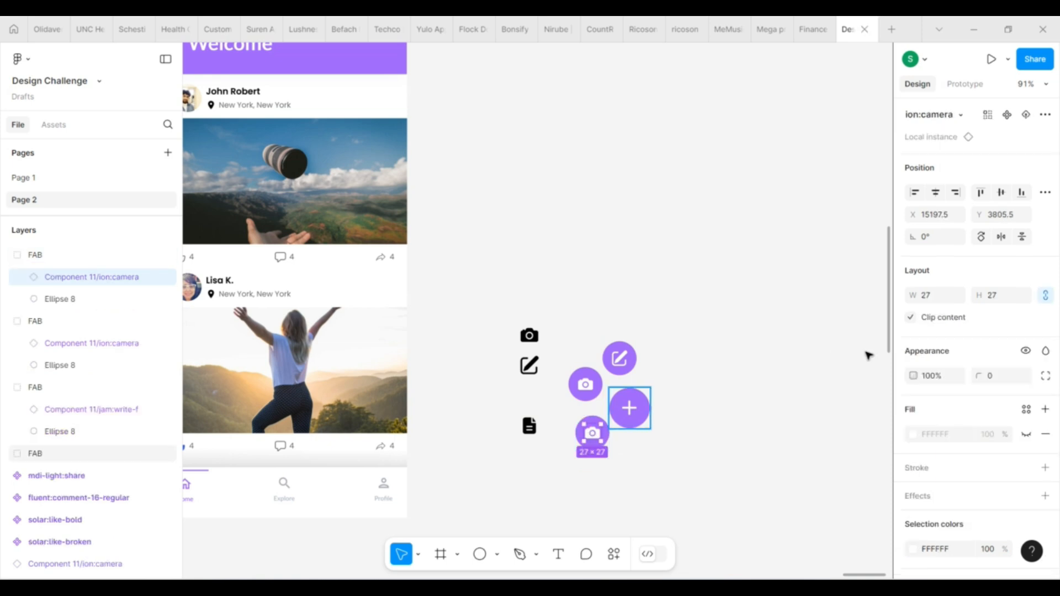
left_click(956, 115)
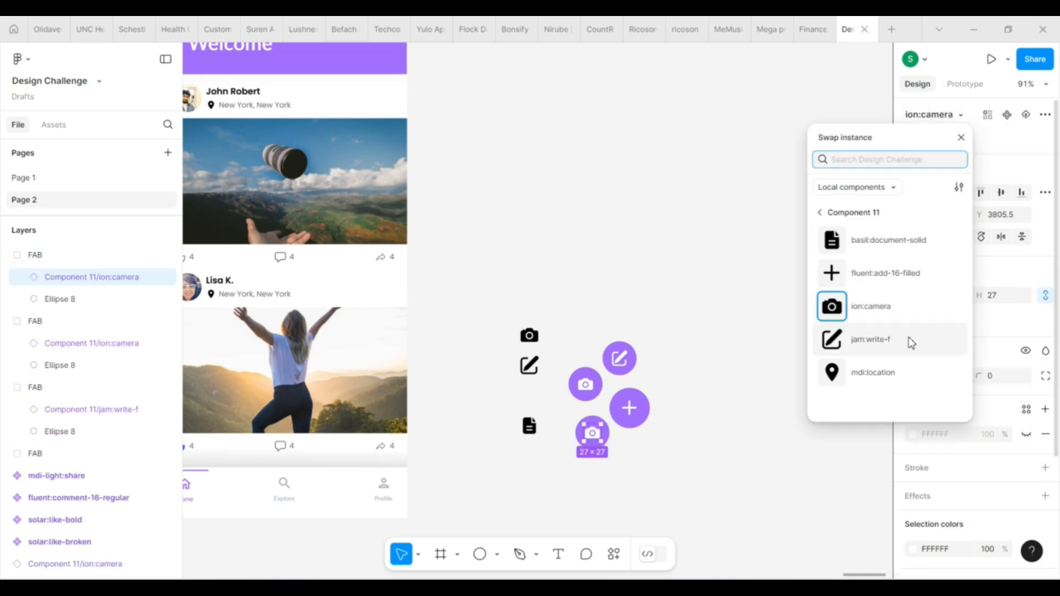
left_click(864, 239)
left_click(696, 411)
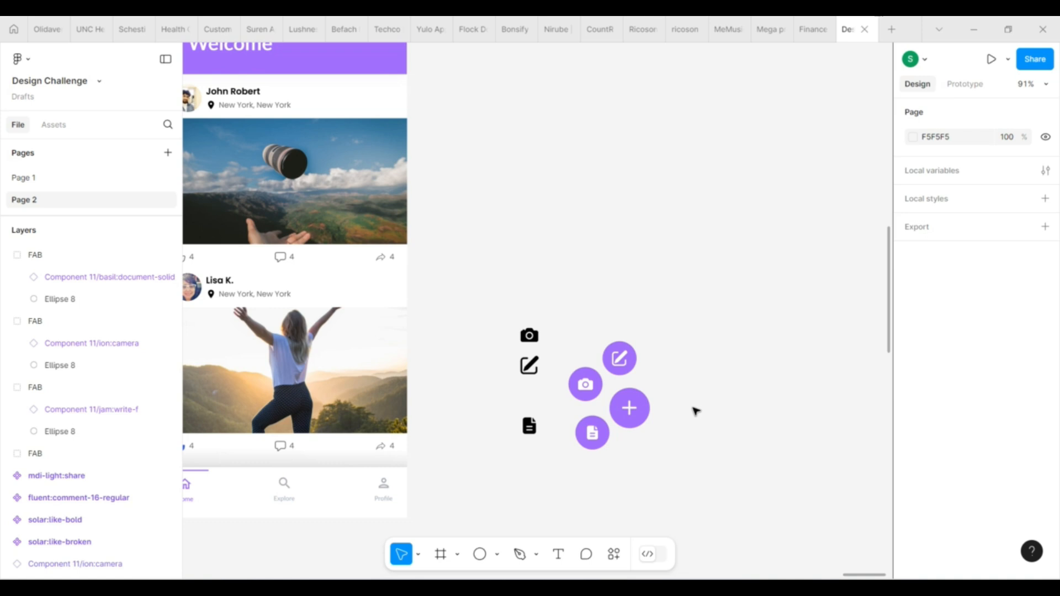
Delete the loose black camera, write and document icons beside the buttons
left_click_drag(507, 299, 541, 458)
key("Delete")
Arrange the write, camera and document buttons in a tight arc around the upper left of the large plus button
left_click(624, 362)
mouse_move(628, 364)
left_mouse_down()
mouse_move(641, 359)
mouse_move(639, 372)
left_mouse_up()
left_click(583, 387)
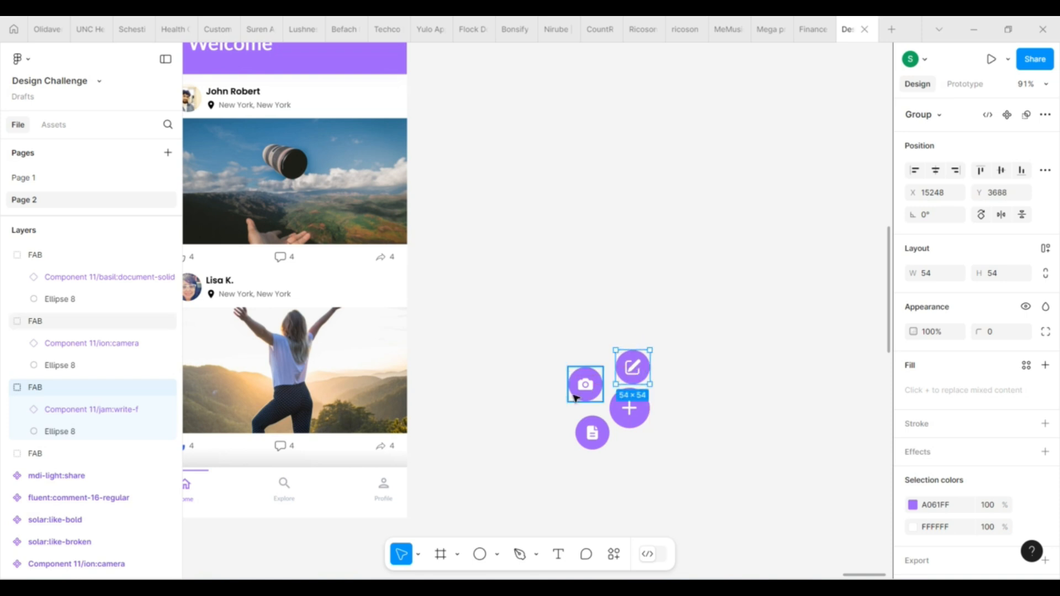
left_click_drag(584, 394, 592, 396)
left_click(599, 457)
left_click(595, 394)
left_click_drag(594, 445, 586, 426)
left_click_drag(593, 384, 596, 374)
mouse_move(584, 419)
left_mouse_down()
mouse_move(594, 419)
mouse_move(585, 419)
left_mouse_up()
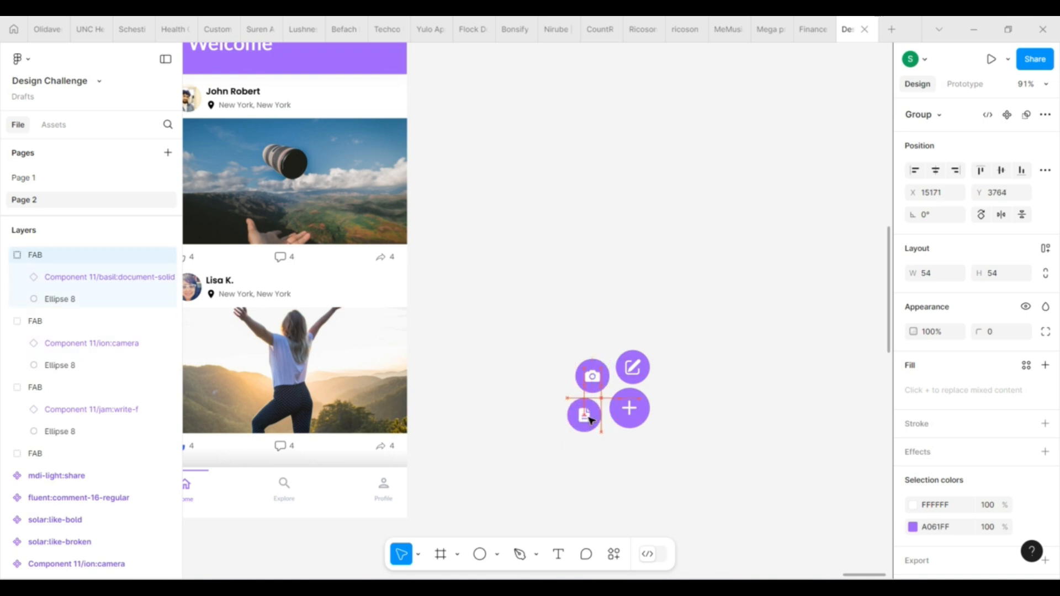
Resize the document, camera and write buttons to 44 × 44
left_click(592, 376, "shift")
left_click(633, 374, "shift")
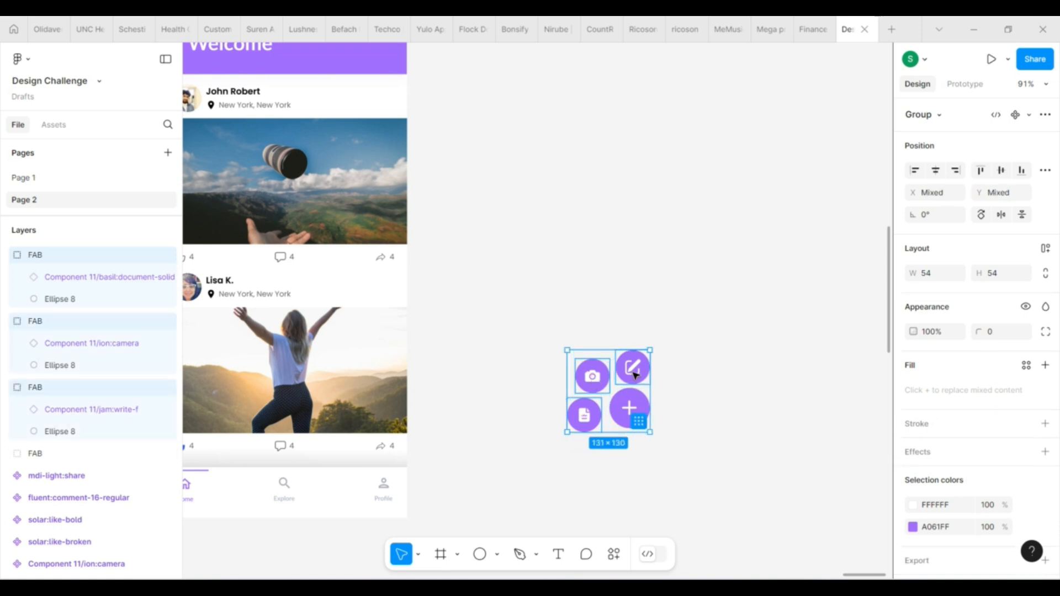
left_click(1008, 279)
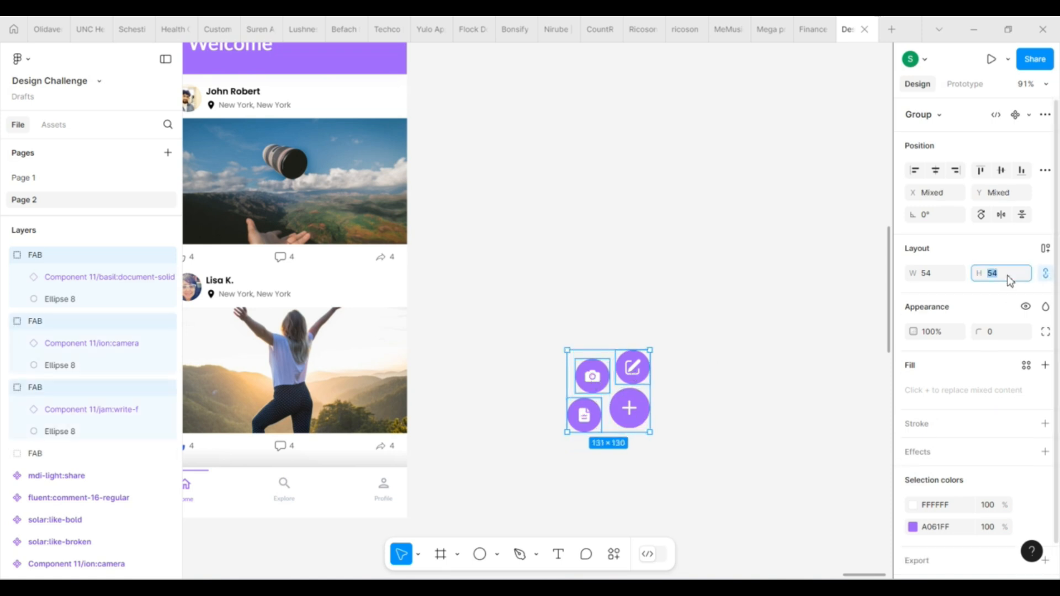
type("44")
key("Return")
left_click(745, 373)
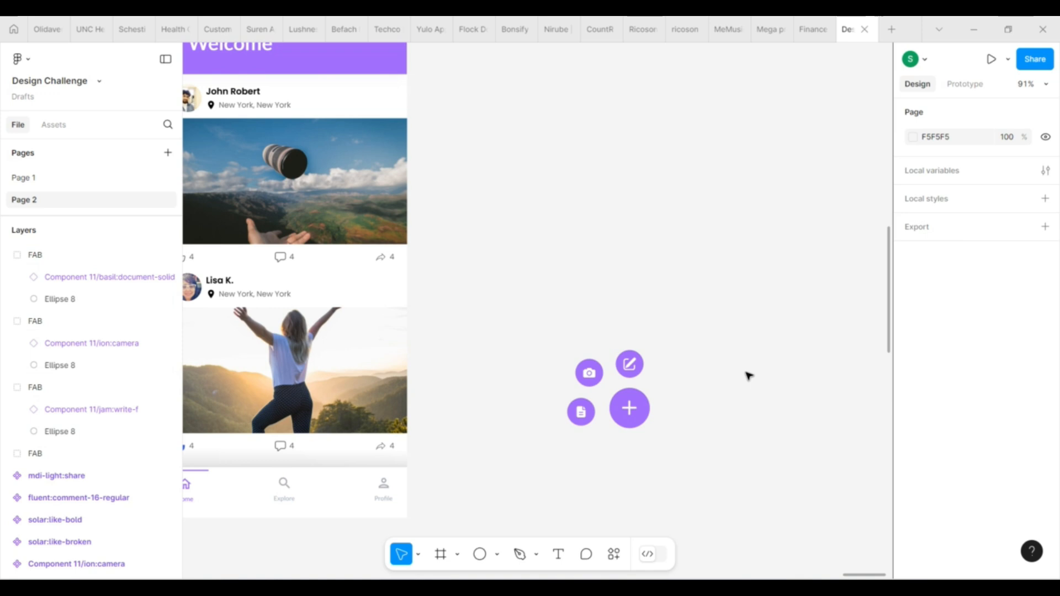
Move the resized write, camera and document buttons closer in an arc around the upper left of the large plus button
left_click(624, 364)
left_click_drag(634, 365, 607, 380)
mouse_move(582, 420)
left_mouse_down()
mouse_move(598, 423)
mouse_move(587, 422)
left_mouse_up()
left_click(705, 468)
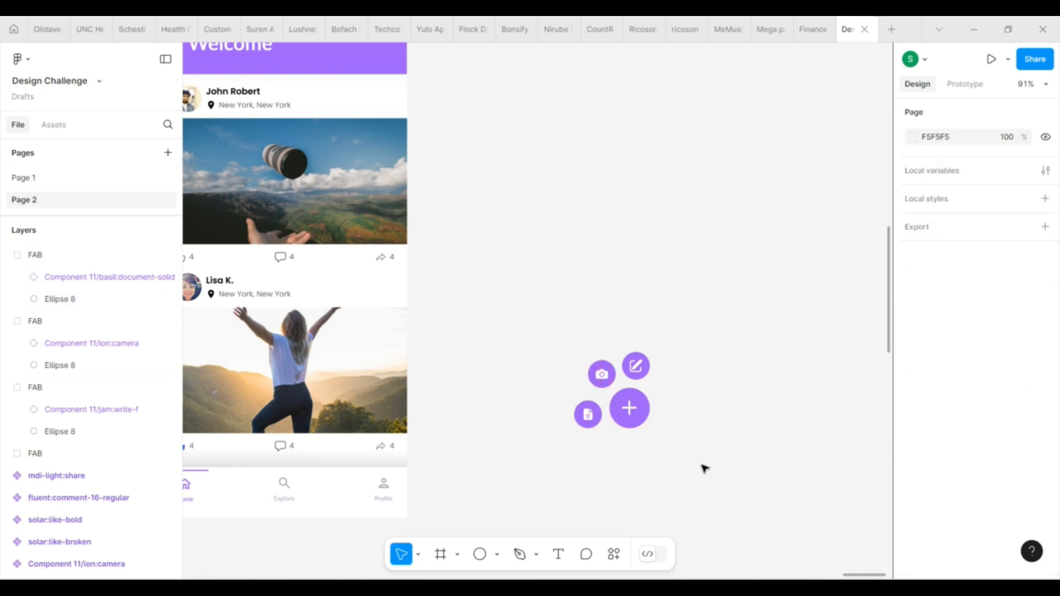
left_click_drag(612, 380, 613, 383)
left_click(608, 435)
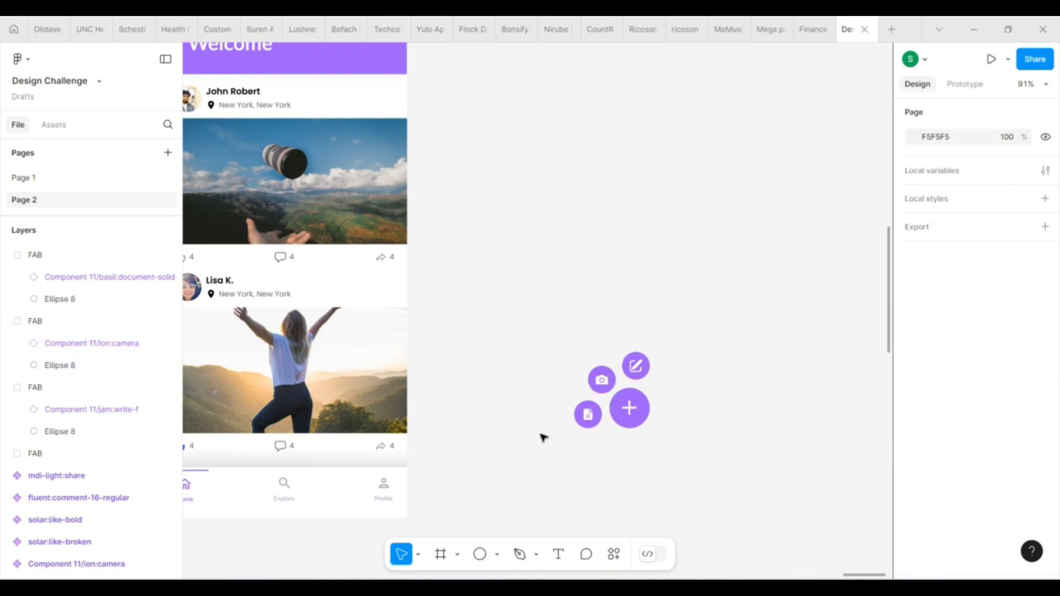
left_click(590, 416)
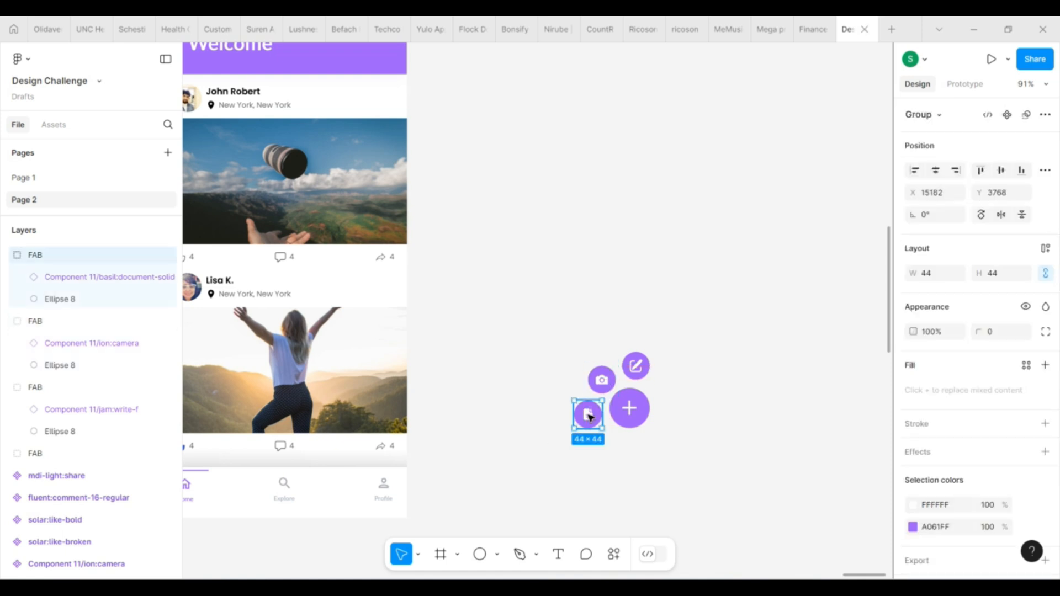
left_click(601, 380, "shift")
left_click(634, 366, "shift")
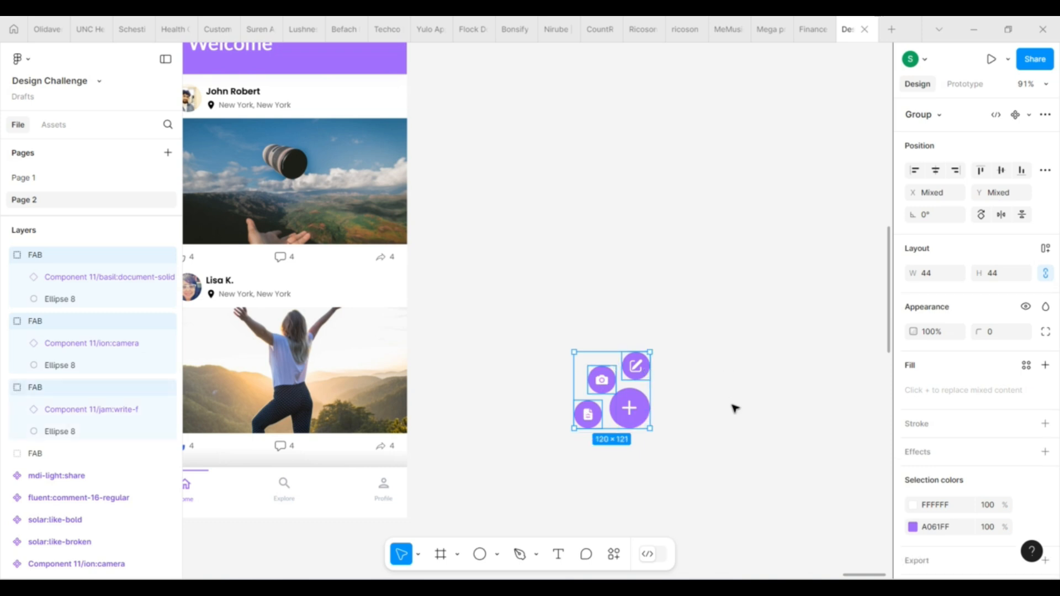
left_click(734, 408)
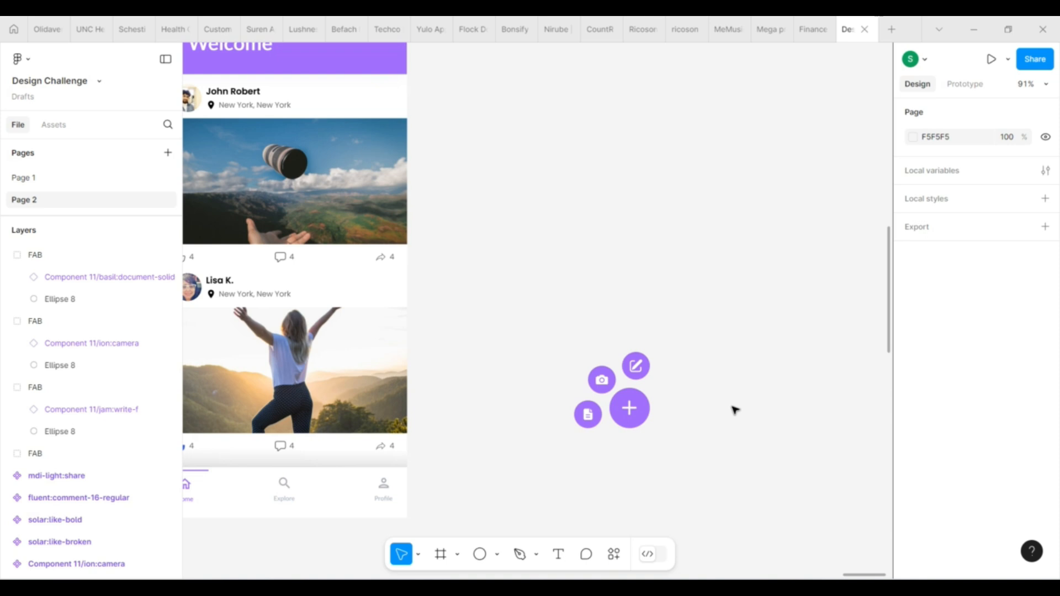
left_click(587, 414)
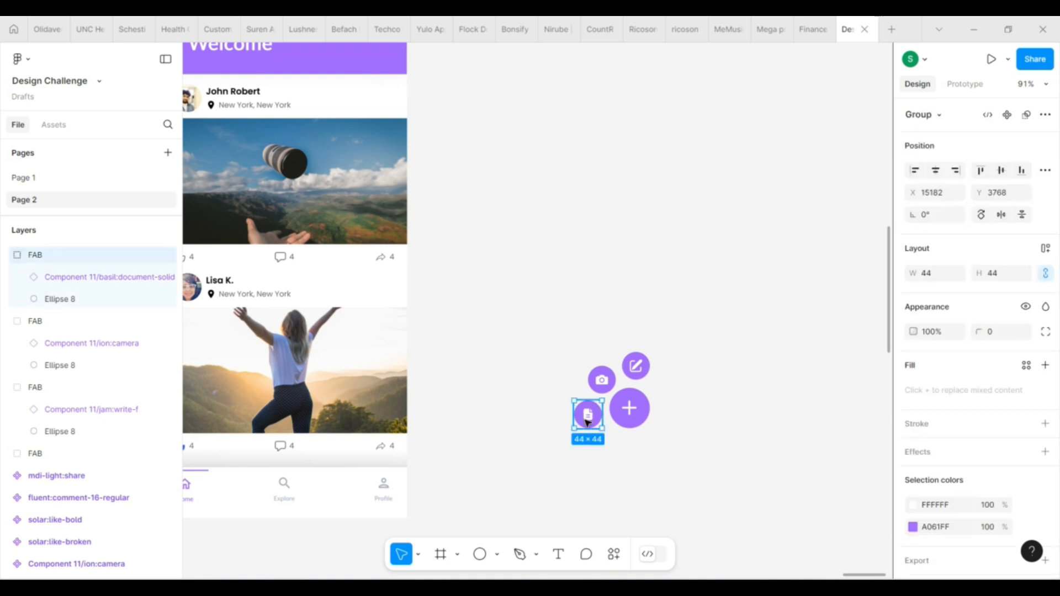
left_click(600, 390, "shift")
left_click(635, 368, "shift")
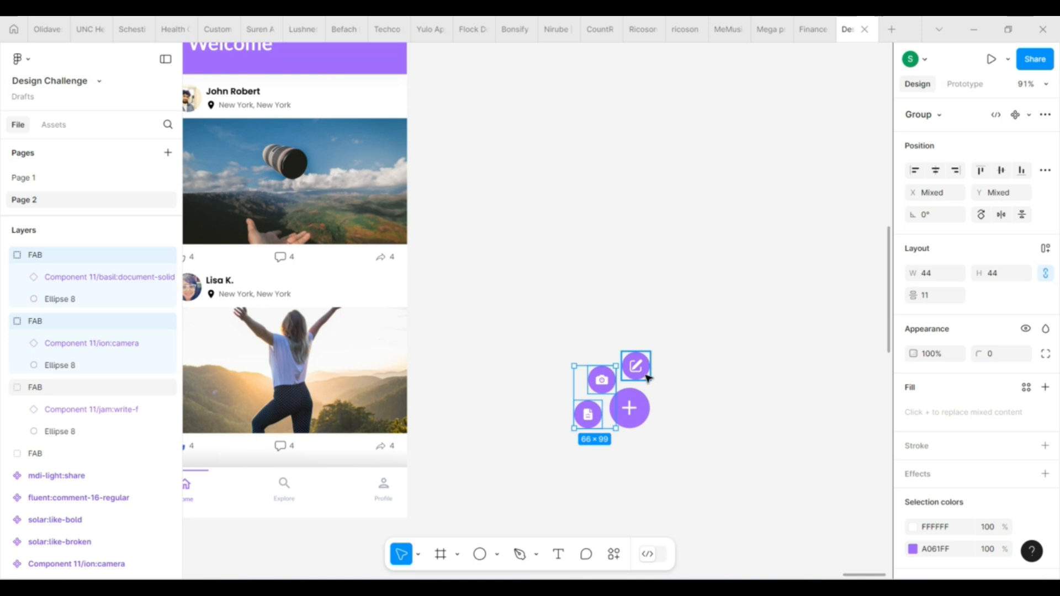
left_click(689, 443)
Nudge the document and write buttons slightly closer to the large plus button
left_click(584, 417)
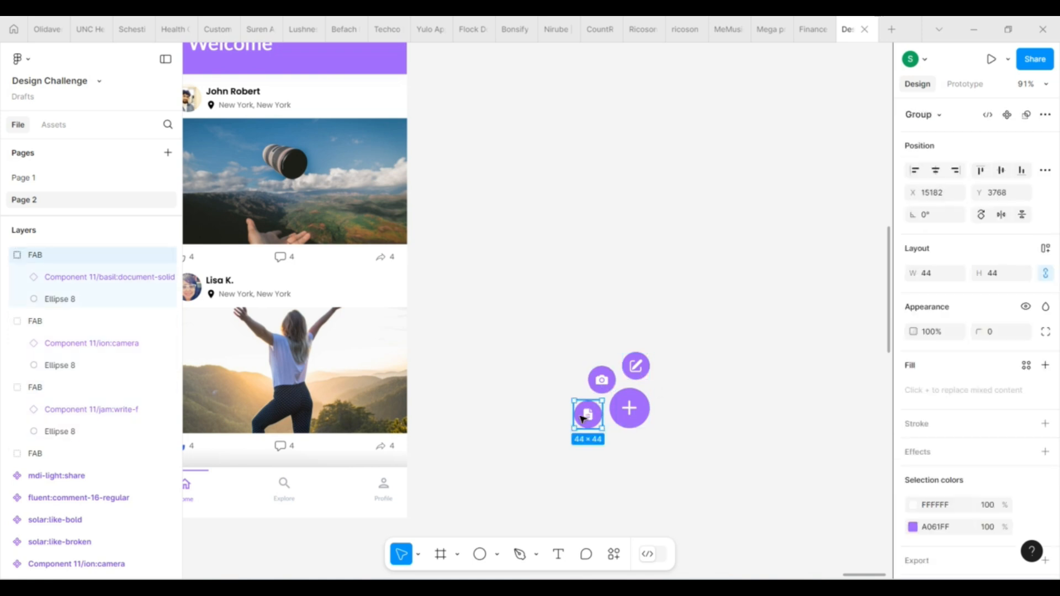
left_click(640, 461)
left_click(640, 374)
left_click_drag(639, 372, 640, 374)
left_click(704, 405)
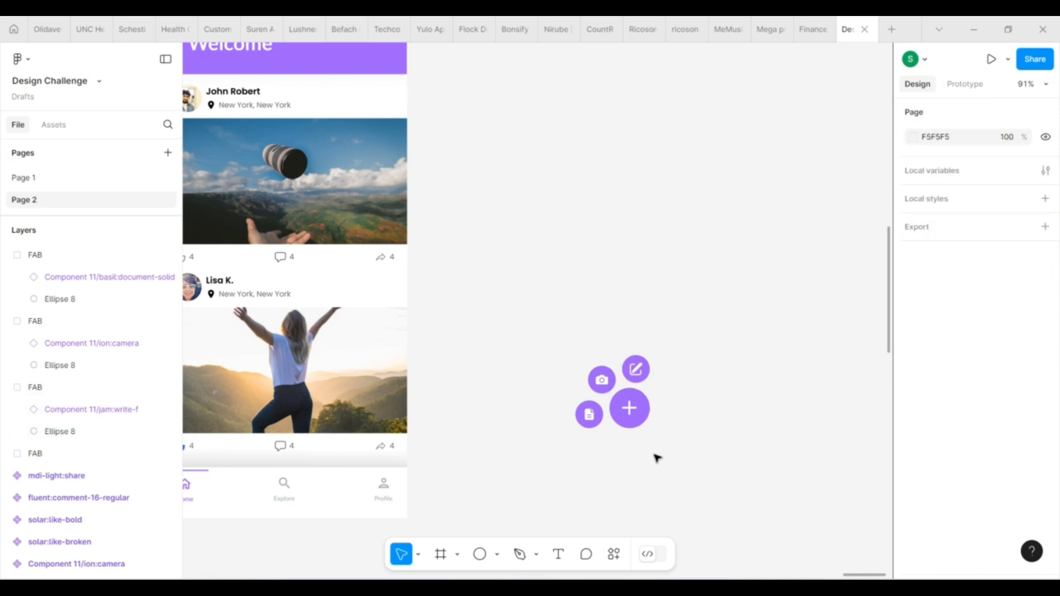
Change the write button's purple circle to dark purple 750A99 using the colours on this page
left_click(635, 369)
scroll(944, 491, "down", 1)
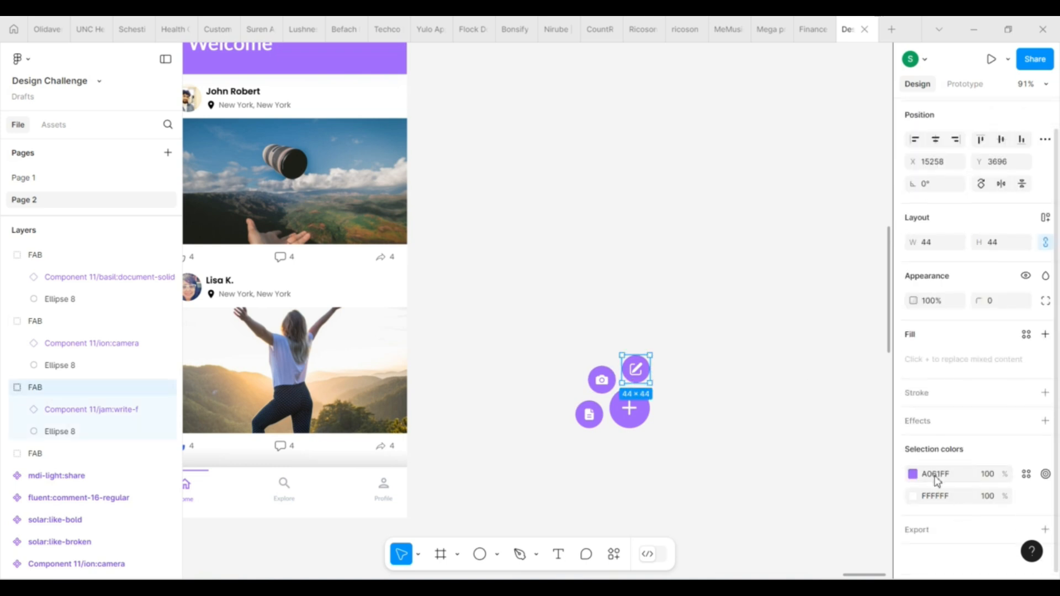
left_click(914, 474)
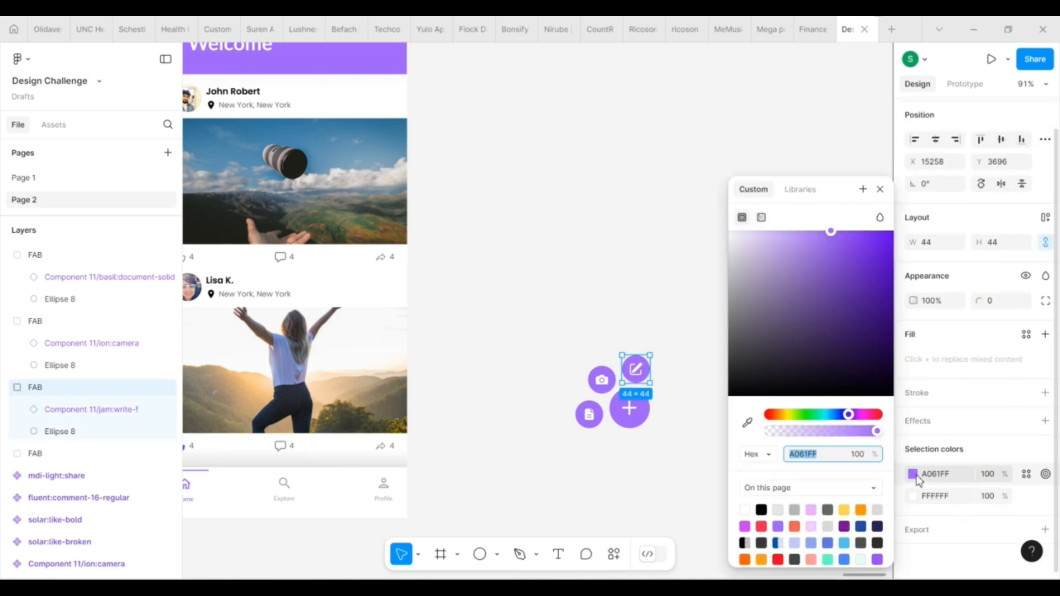
left_click(845, 527)
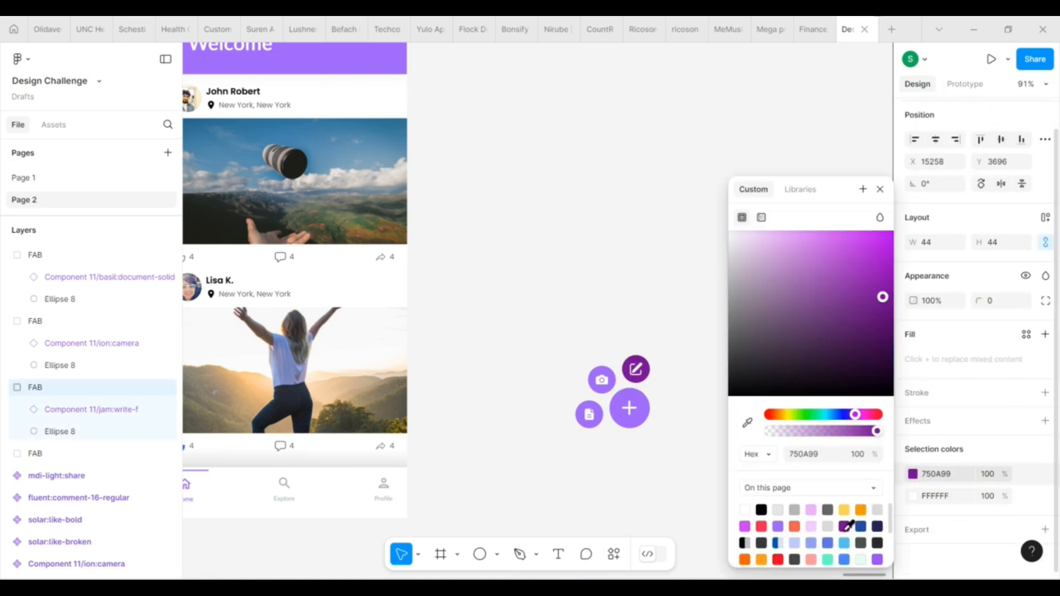
Recolour the camera button's circle with the F25D50 swatch and lighten it to EF7267
left_click(607, 385)
left_click(912, 496)
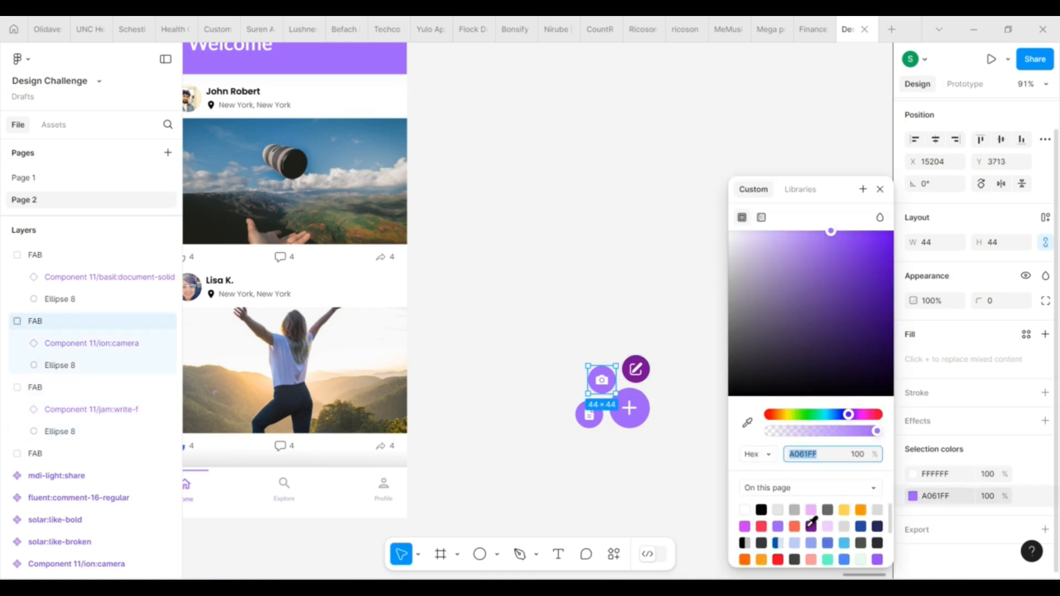
left_click(794, 526)
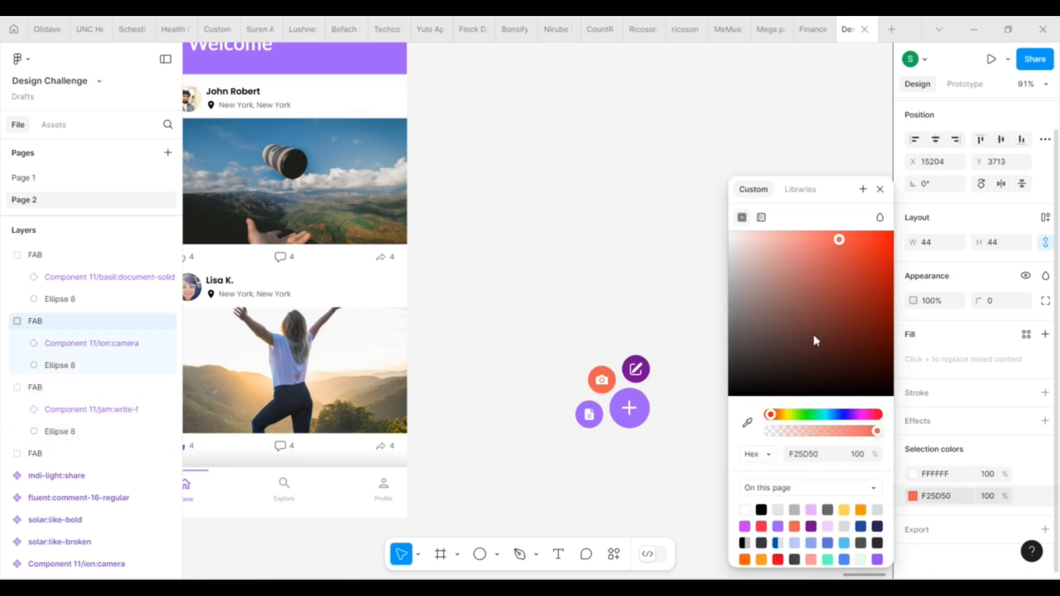
left_click_drag(823, 256, 822, 241)
Change the document button's circle to light blue 58C4EF
left_click(584, 425)
left_click(912, 495)
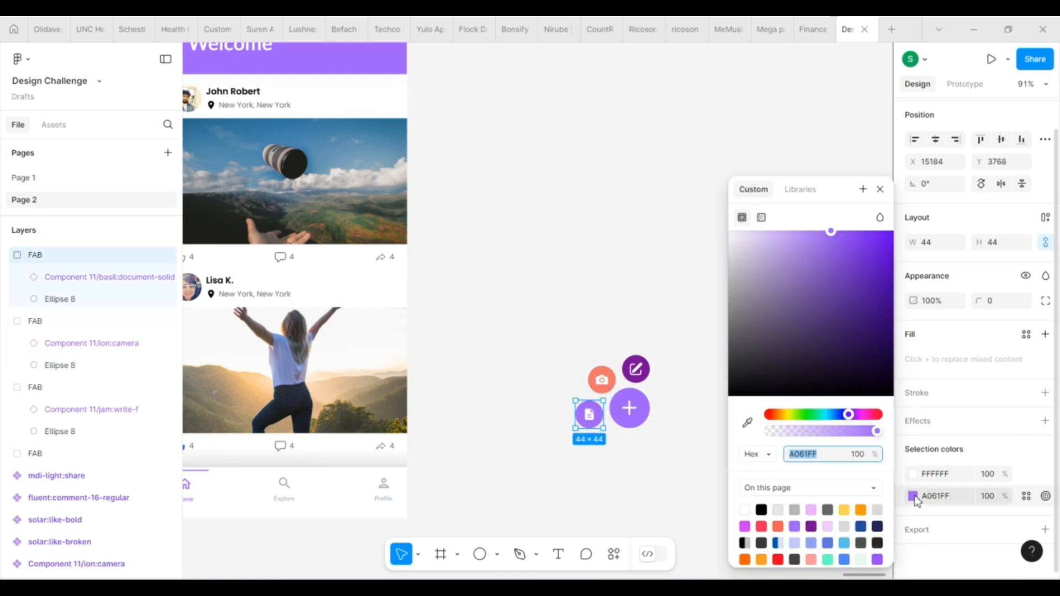
left_click(844, 542)
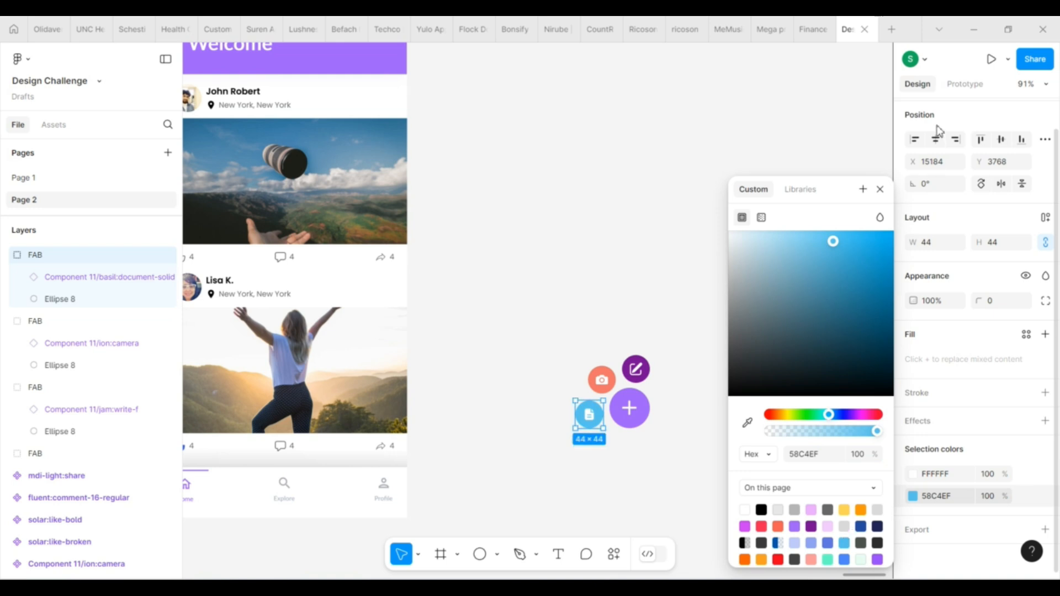
left_click(880, 189)
left_click(715, 231)
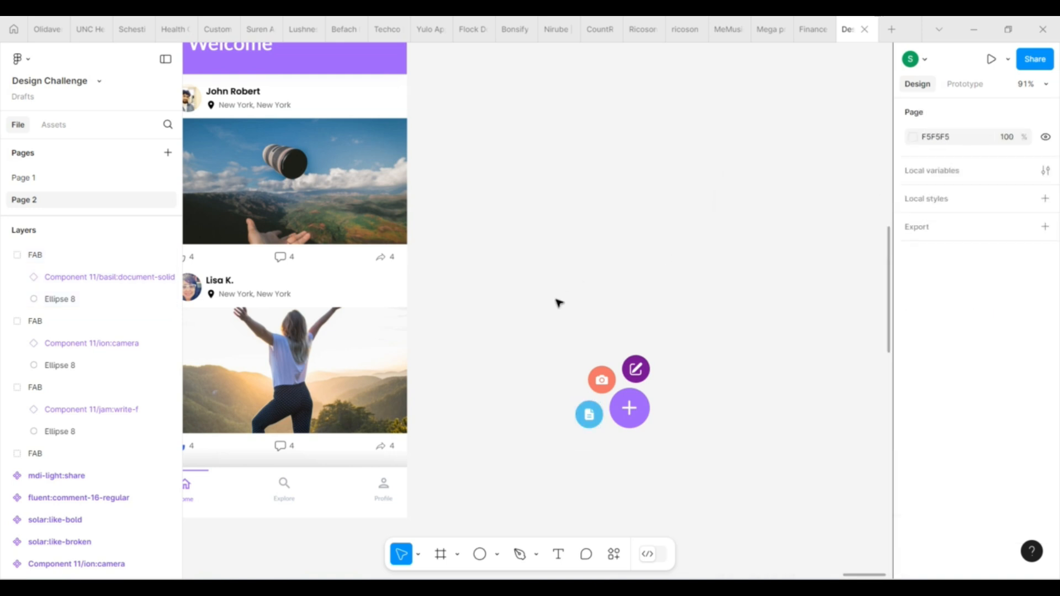
Nudge the document button towards the plus button, then group all four buttons and move the group up
left_click(589, 419)
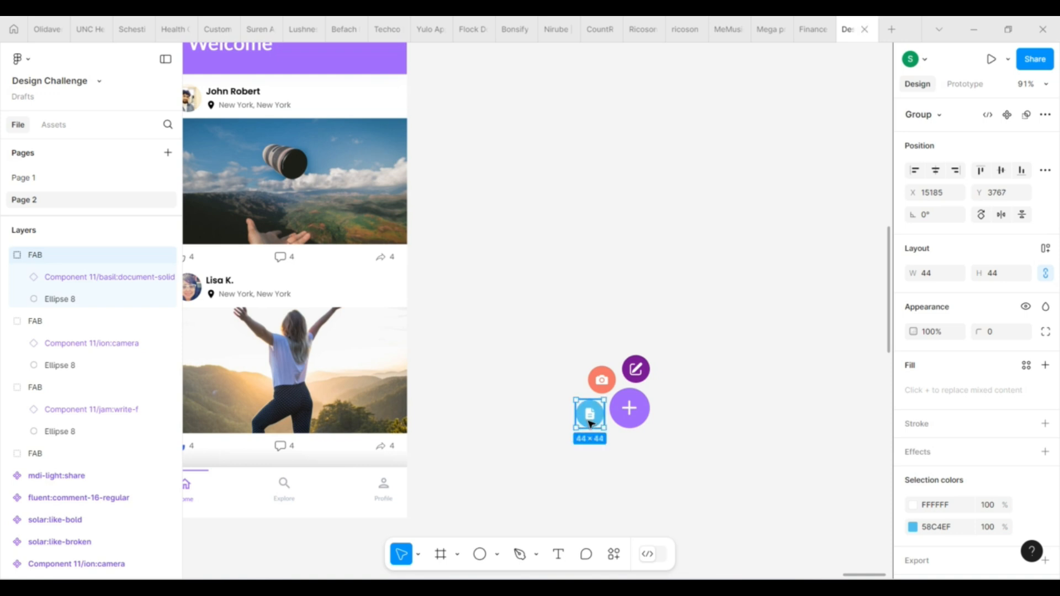
left_click(734, 461)
left_click_drag(566, 339, 671, 497)
key("ctrl+g")
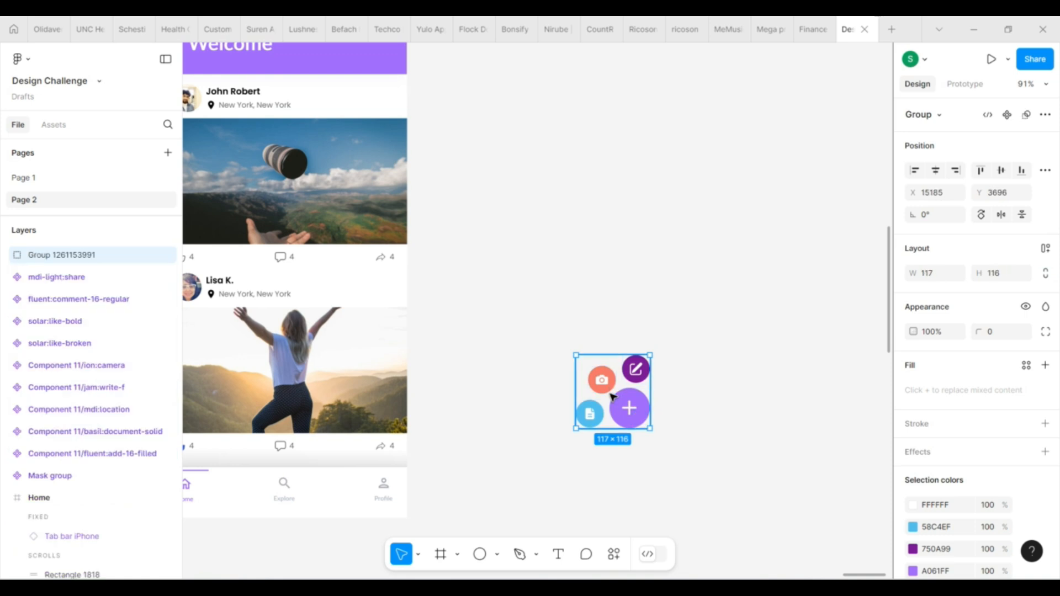
left_click_drag(611, 395, 605, 296)
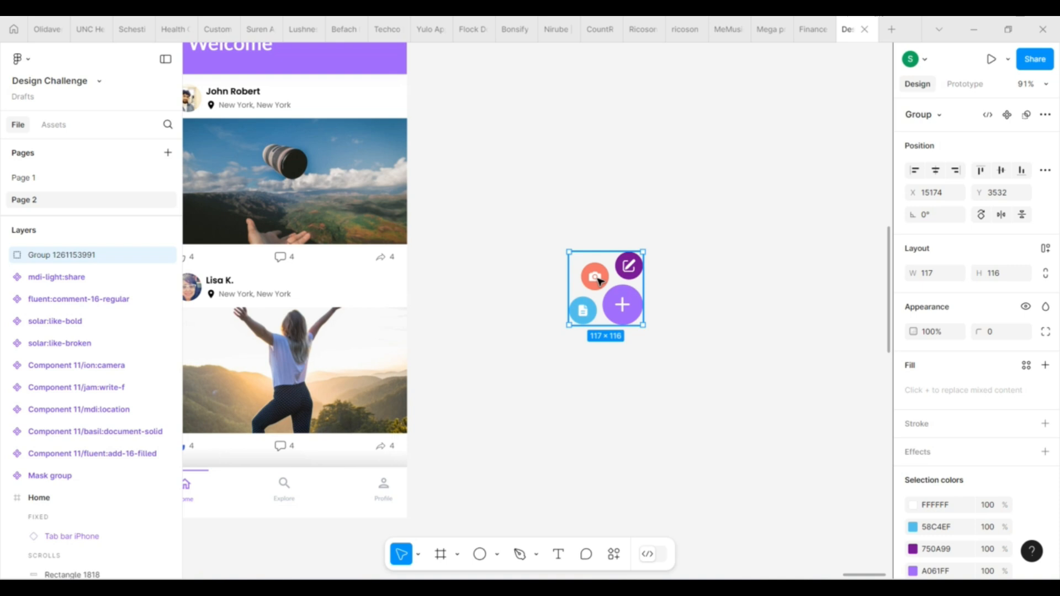
Bring the plus button to the front and stack the camera, document and write buttons behind it for the collapsed state
double_click(600, 281)
left_click_drag(600, 281, 625, 309)
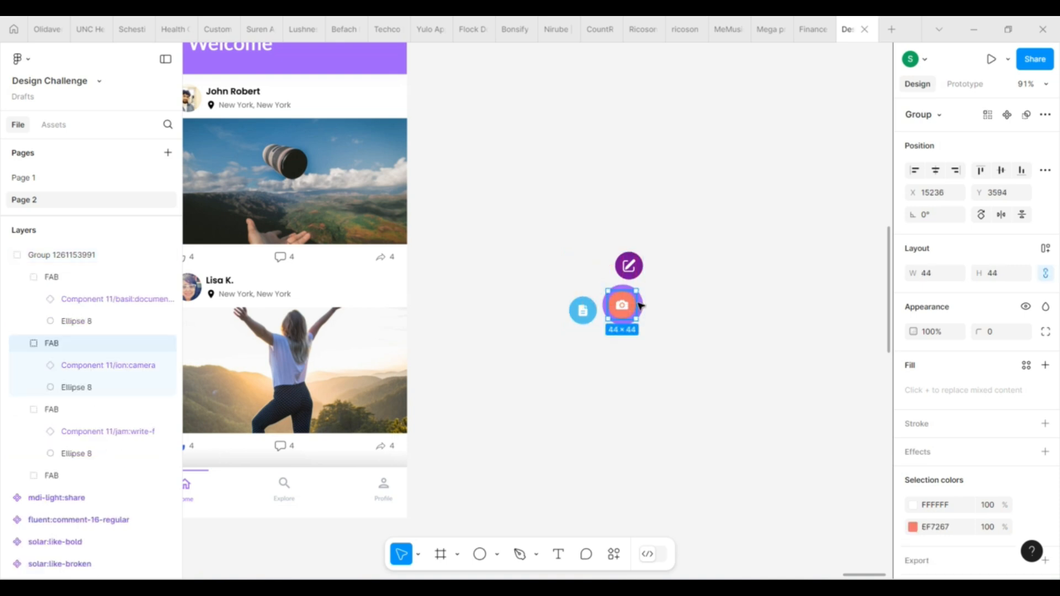
left_click(646, 302)
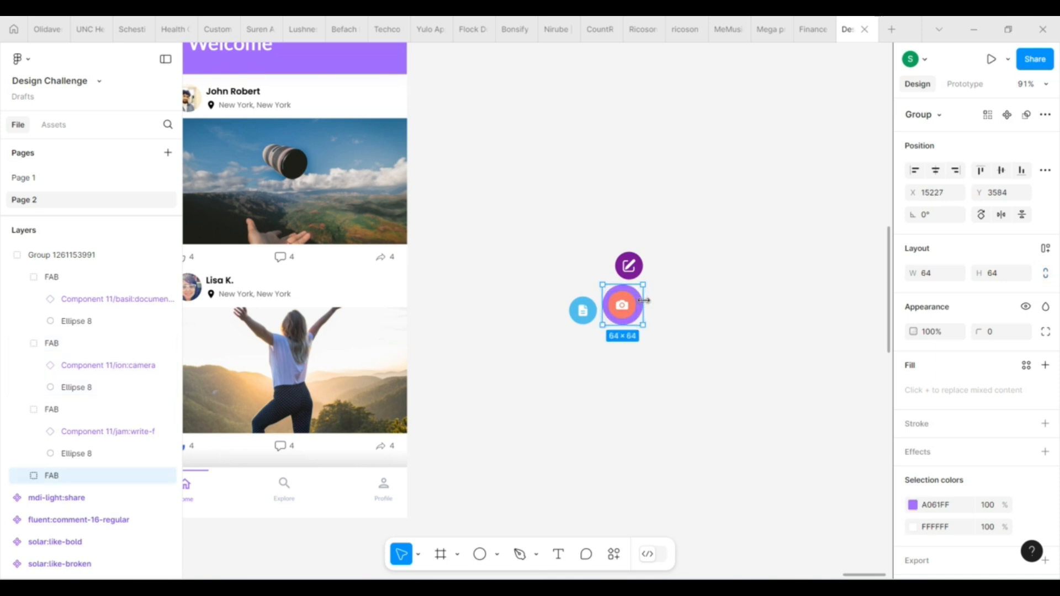
key("]")
left_click_drag(578, 310, 619, 306)
left_click_drag(634, 271, 627, 311)
left_click(688, 328)
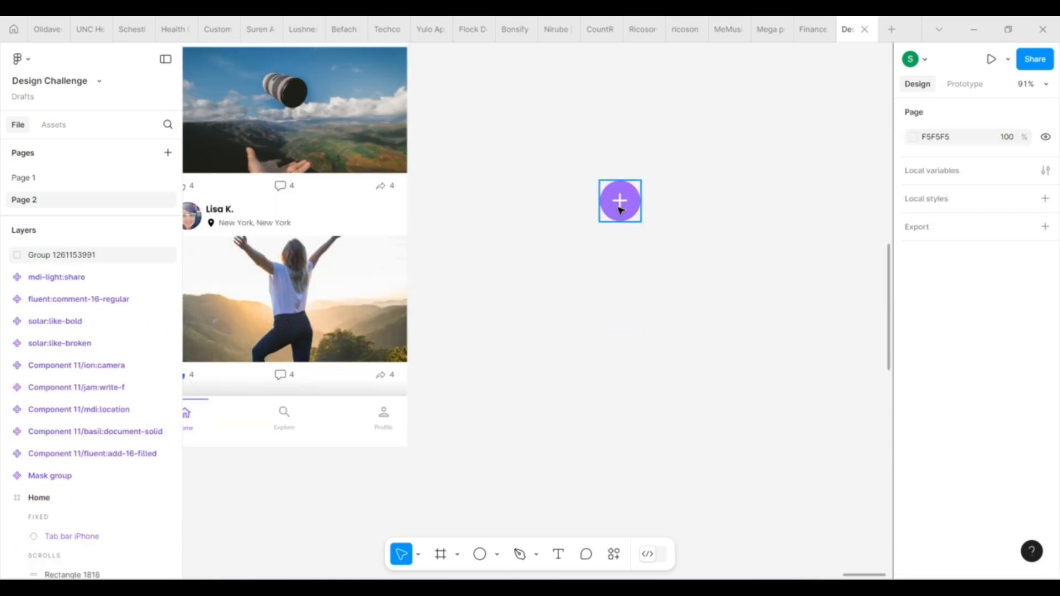
Duplicate the collapsed button group below it and move the copy's document button out to the left of its plus button
left_click(620, 209)
left_click_drag(620, 209, 622, 326)
left_click(6, 254)
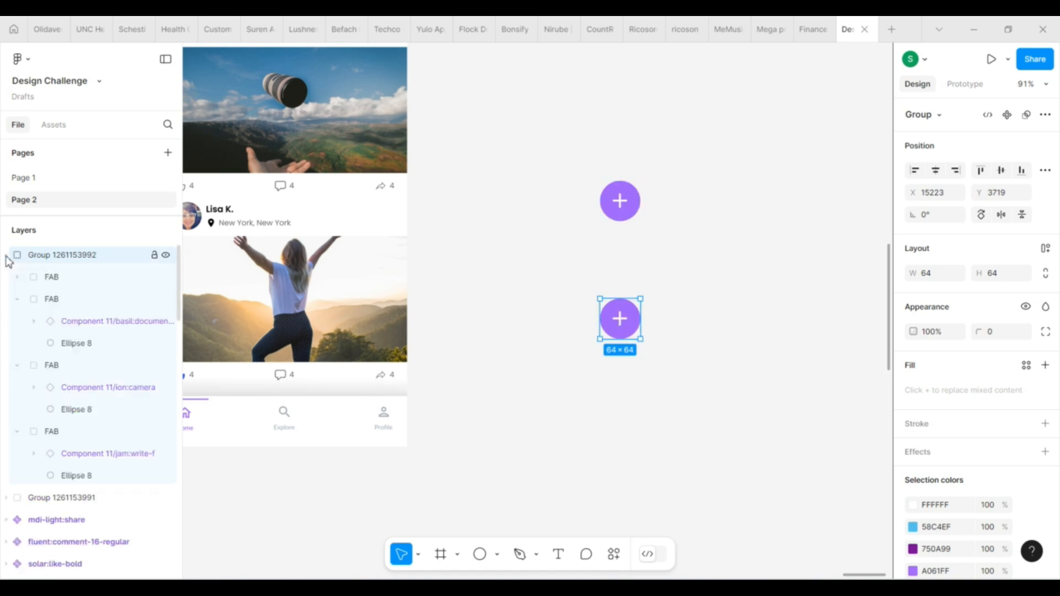
left_click(67, 281)
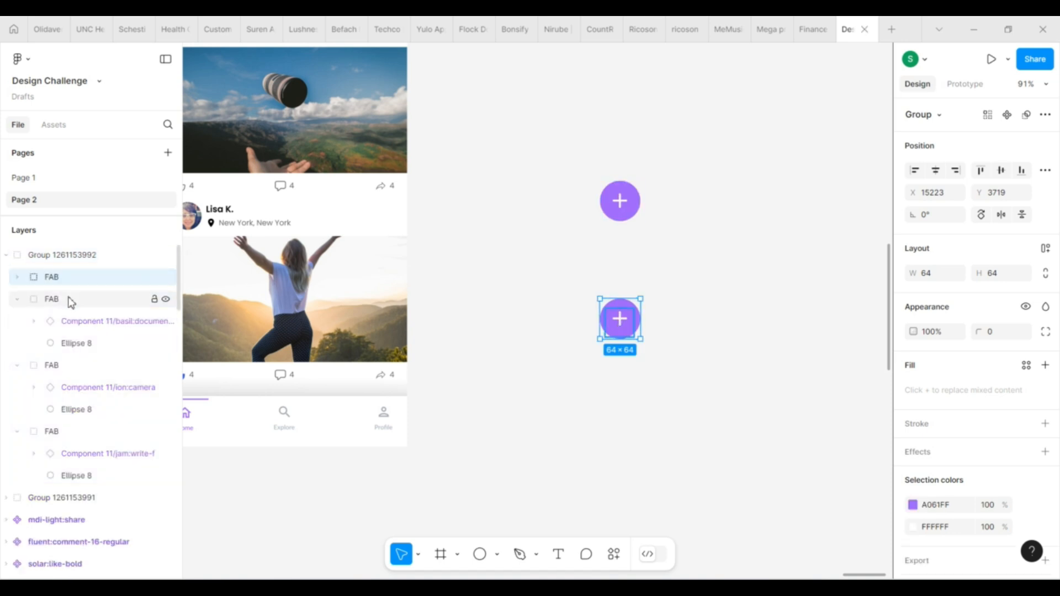
left_click(68, 300)
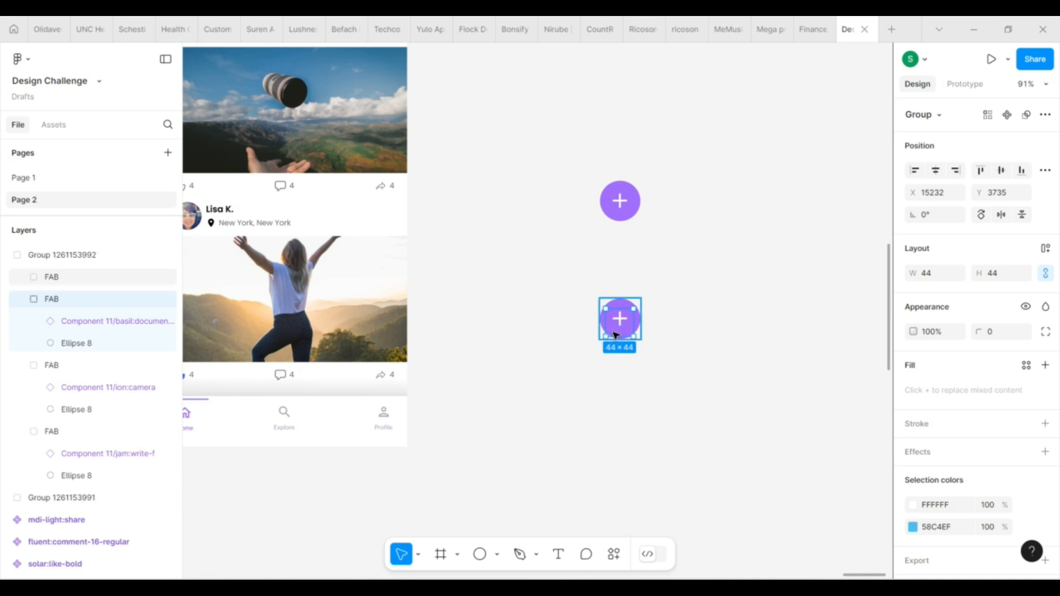
left_click_drag(611, 334, 575, 335)
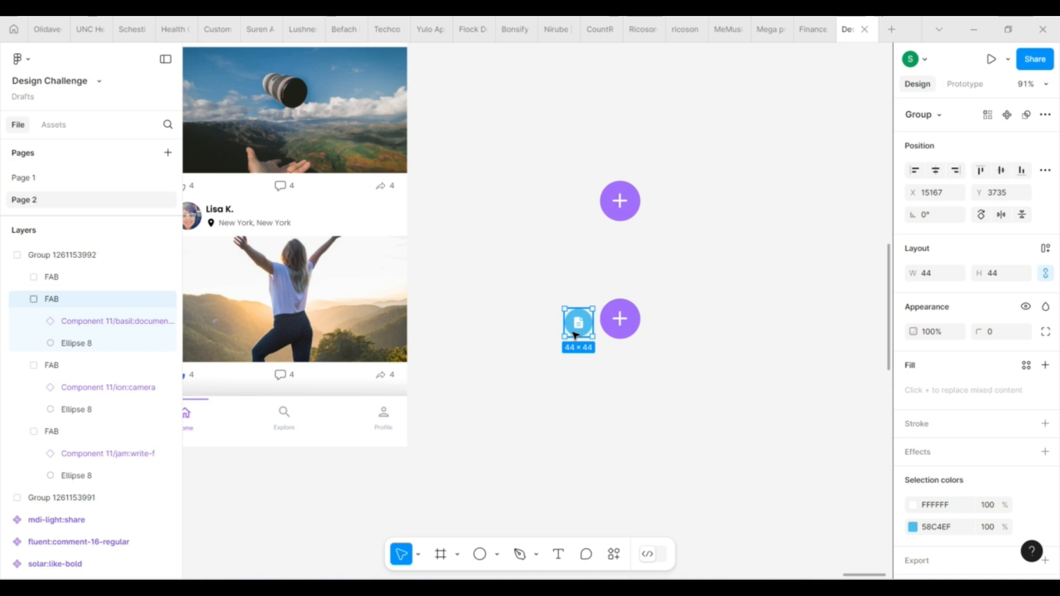
Move the copy's camera button out to the upper left and its write button above the plus button
left_click(52, 365)
left_click_drag(605, 304, 592, 290)
left_click(54, 434)
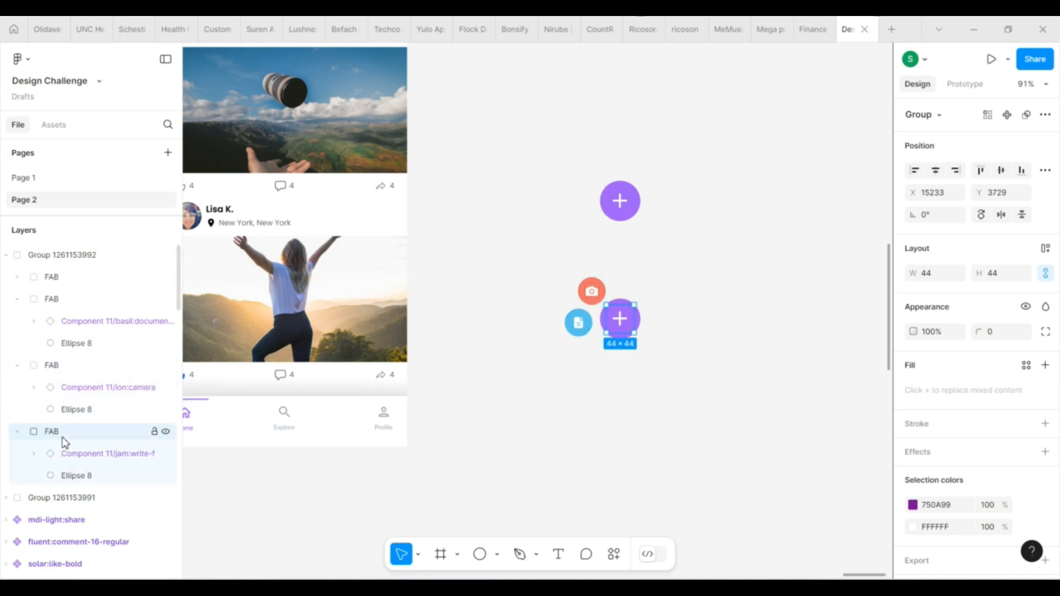
left_click_drag(625, 323, 631, 287)
left_click(664, 386)
double_click(631, 292)
double_click(630, 292)
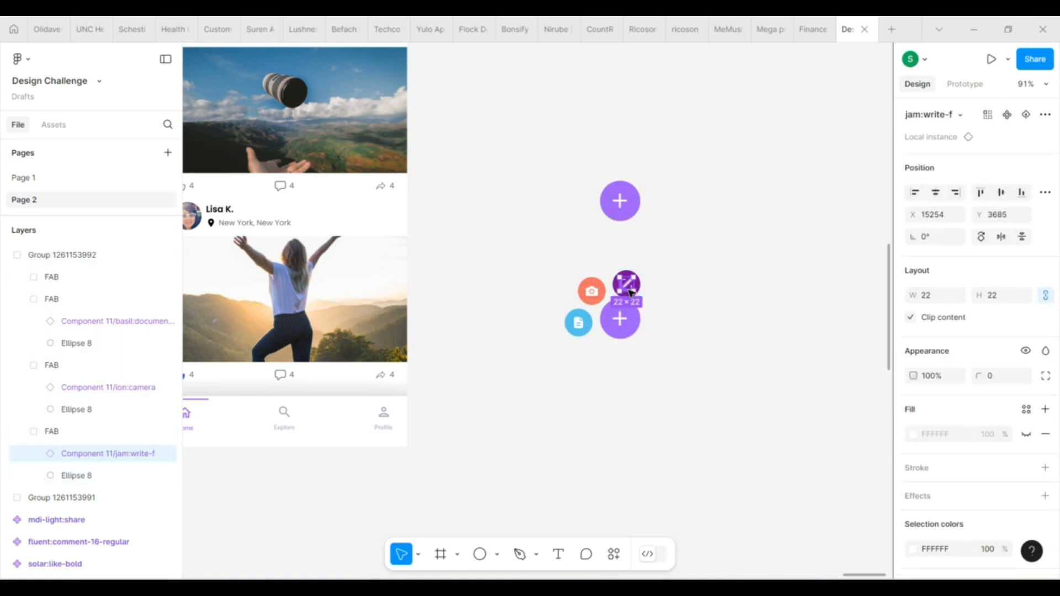
key("Escape")
left_click(704, 363)
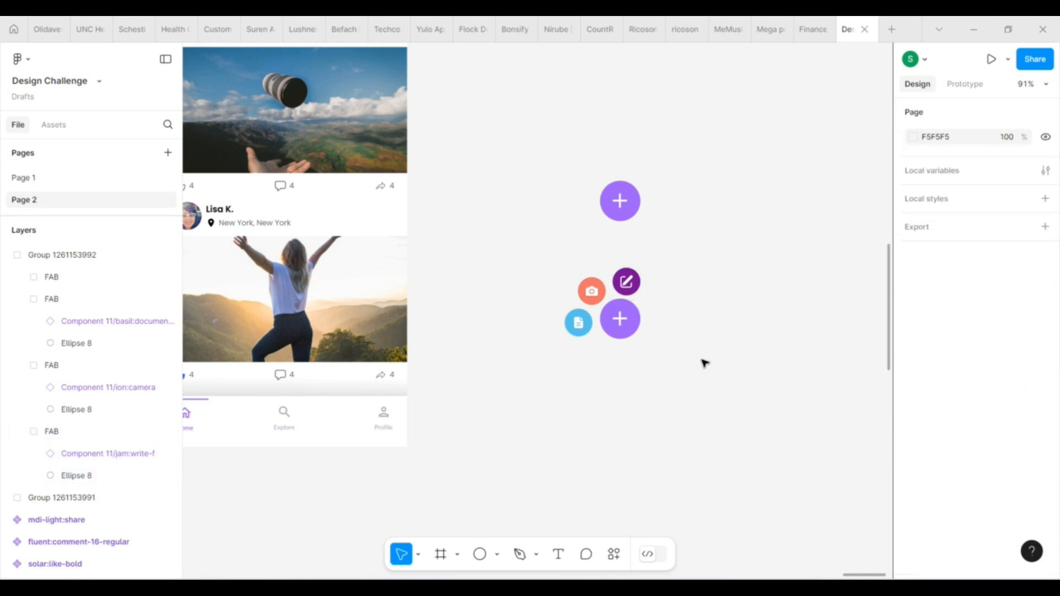
Duplicate the expanded button group directly below itself
left_click_drag(578, 323, 607, 419)
left_click(699, 348)
left_click(606, 314)
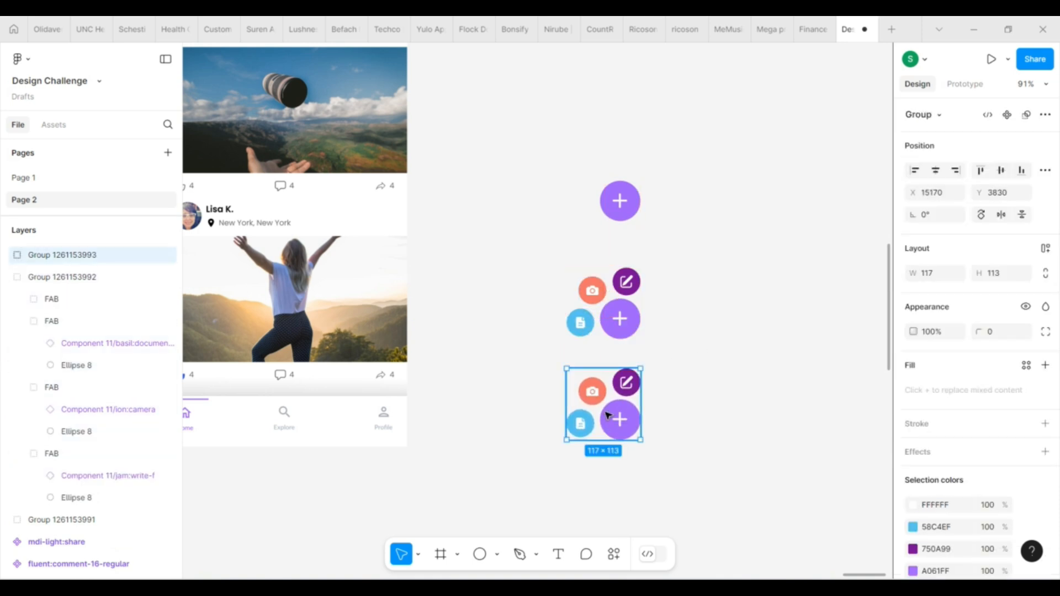
Stack the write, camera and document buttons behind the plus button in the lowest group copy
scroll(666, 373, "down", 2)
scroll(666, 372, "down", 2)
double_click(630, 301)
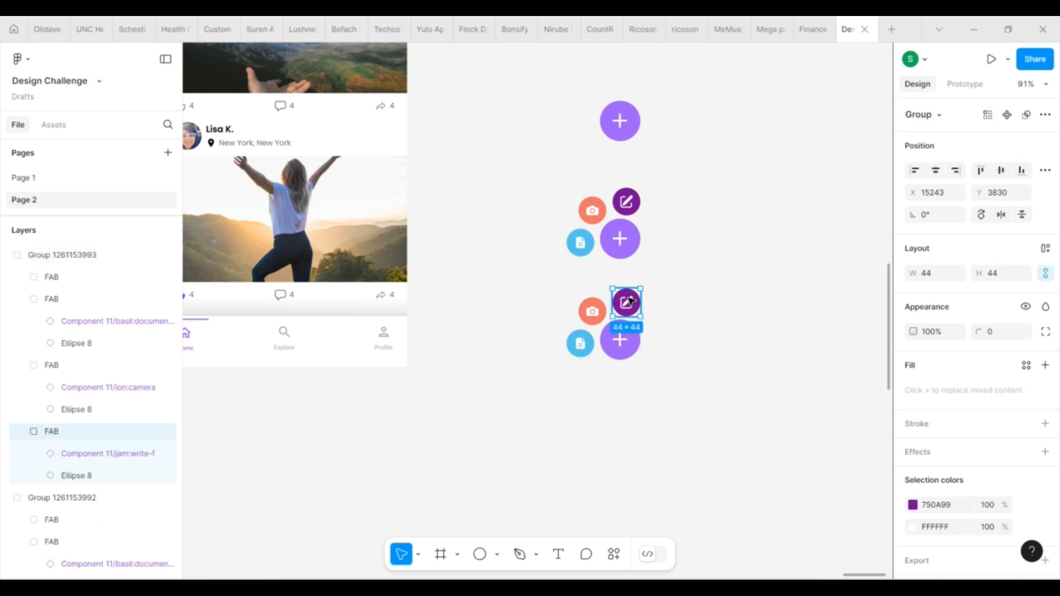
left_click_drag(629, 312, 624, 346)
double_click(580, 343)
key("ctrl+z")
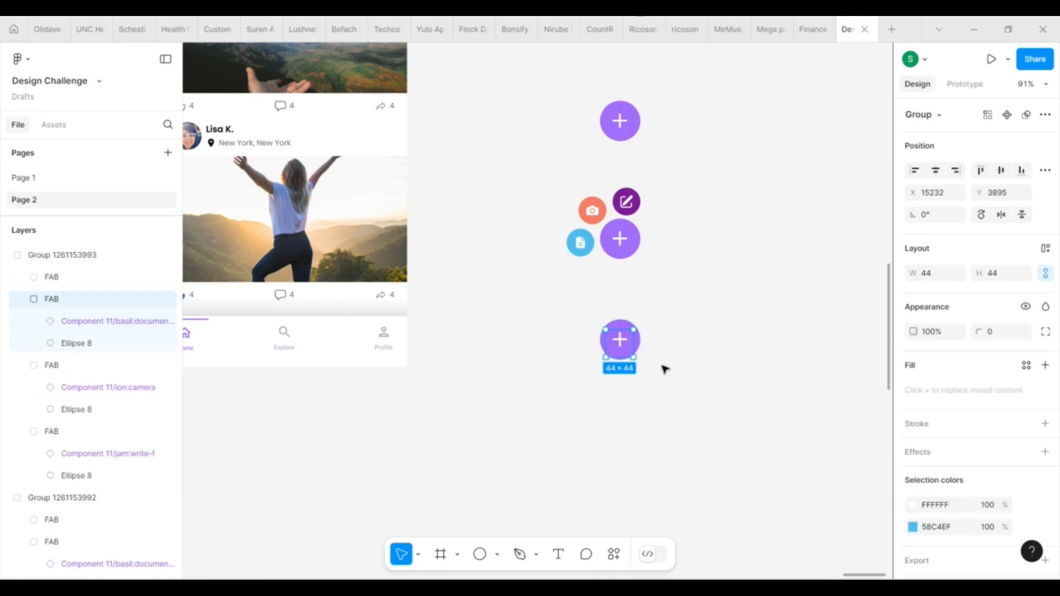
left_click(662, 367)
Combine the three floating button groups into one component set
scroll(680, 308, "up", 1)
left_click_drag(544, 97, 700, 454)
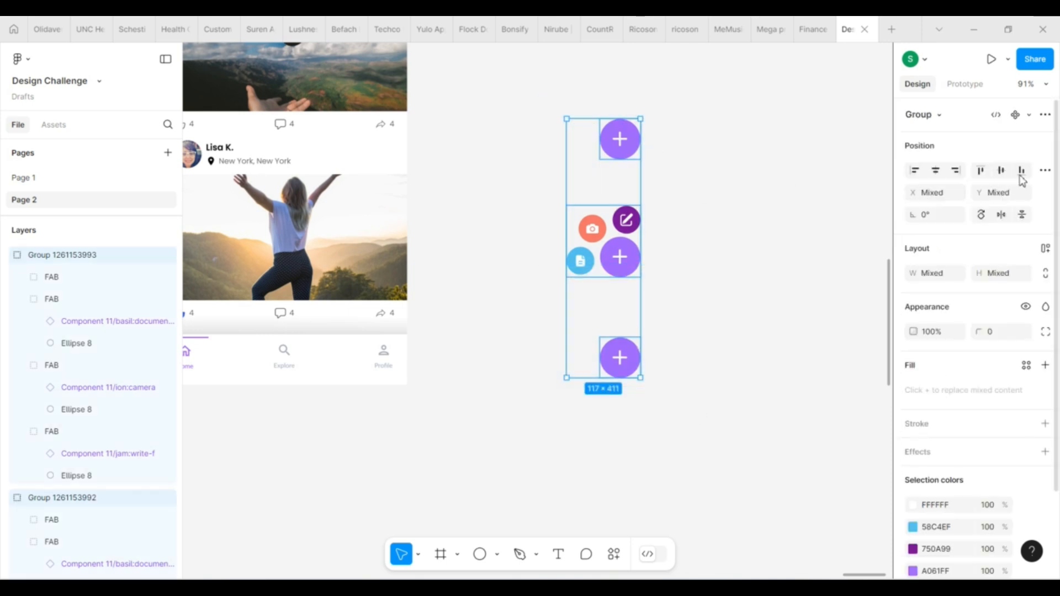
left_click(1029, 114)
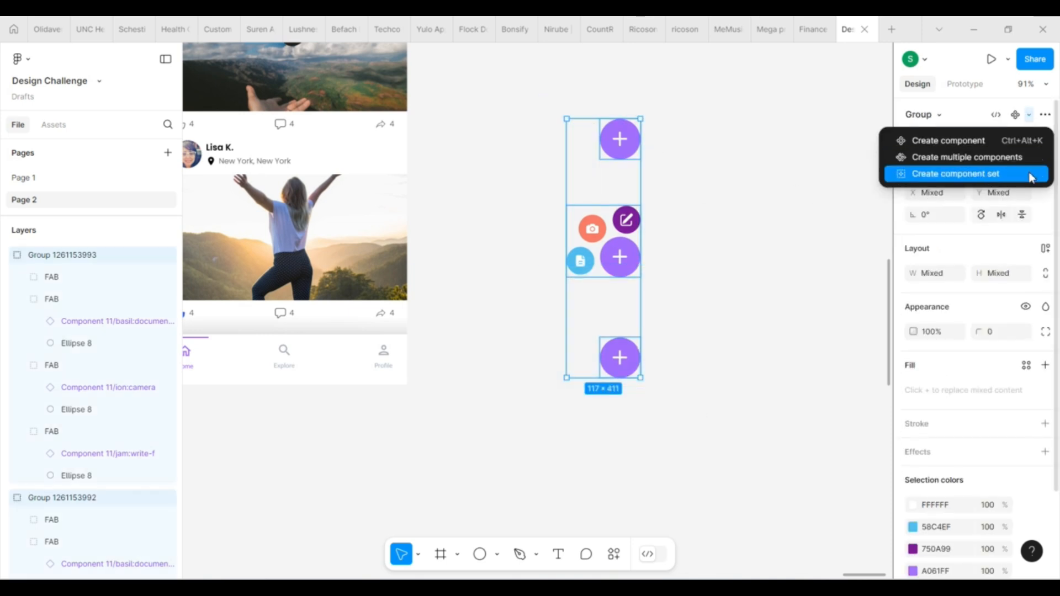
left_click(996, 184)
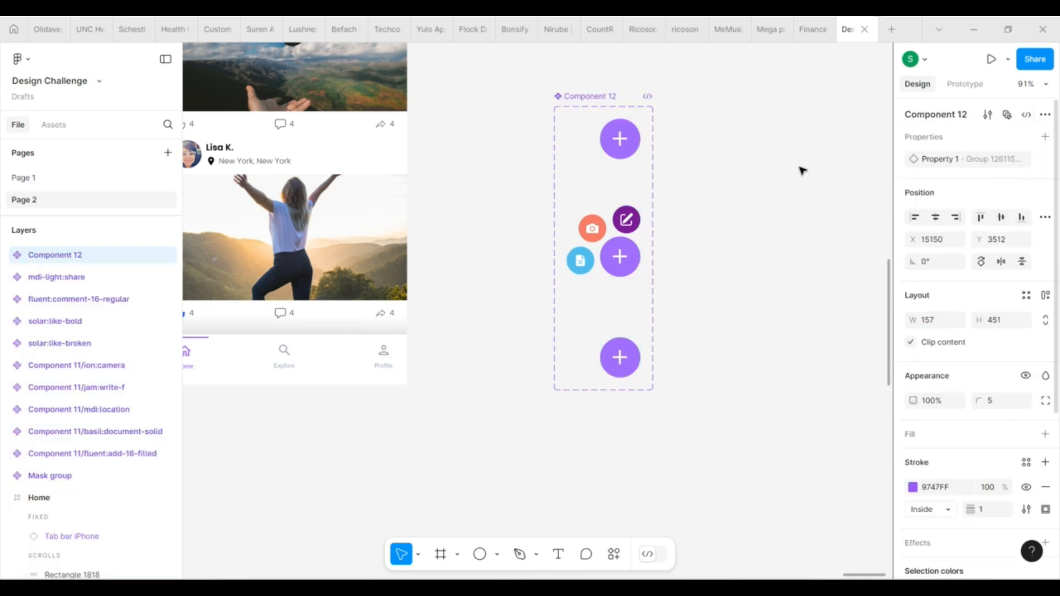
Link the first collapsed variant to the expanded variant with On click, Change to and Smart animate, Ease out, 300ms
left_click(618, 143)
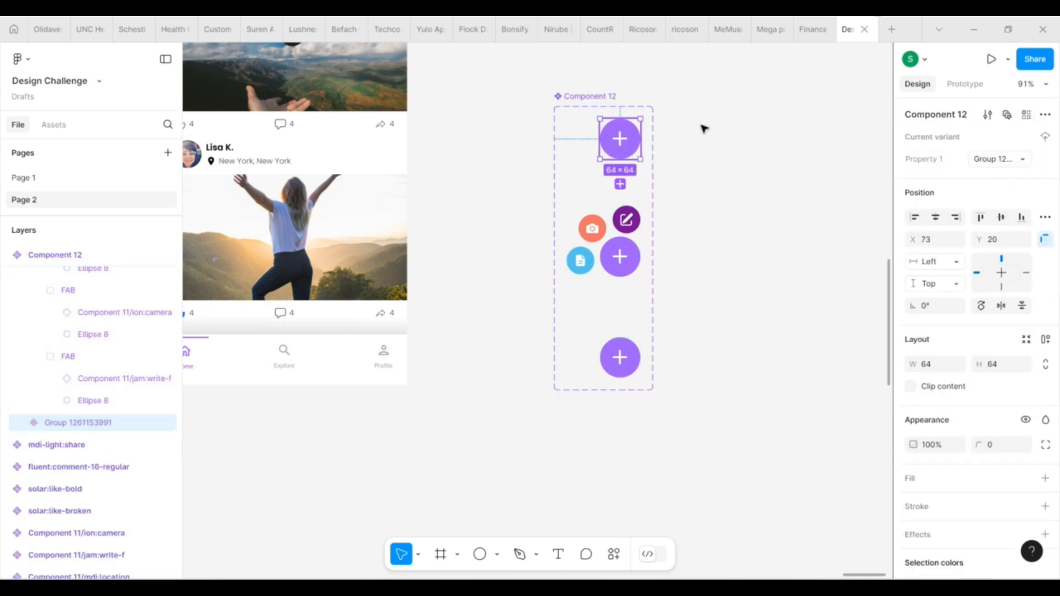
left_click(965, 84)
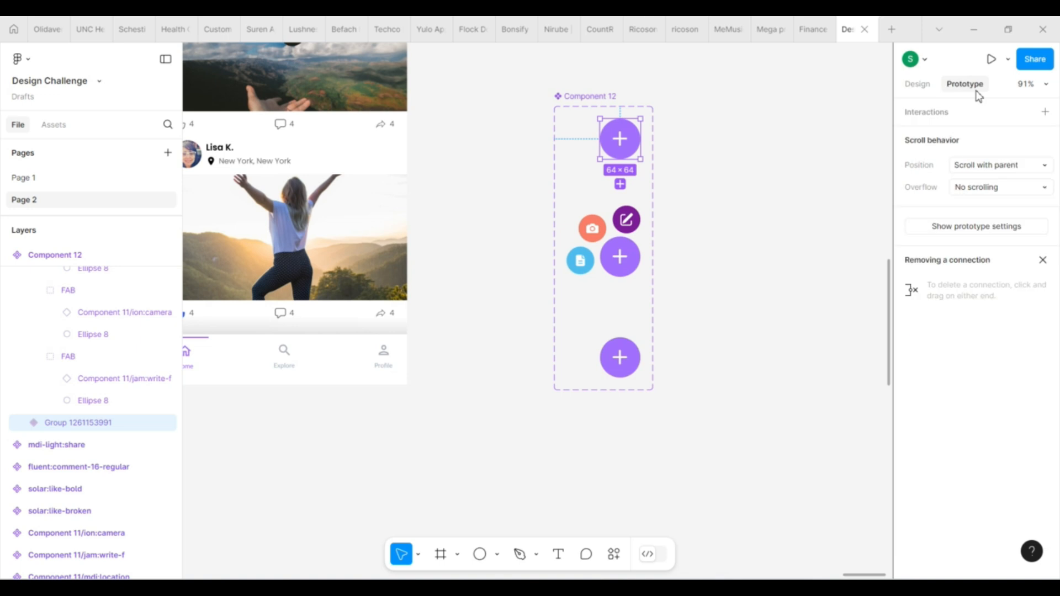
left_click_drag(621, 160, 608, 220)
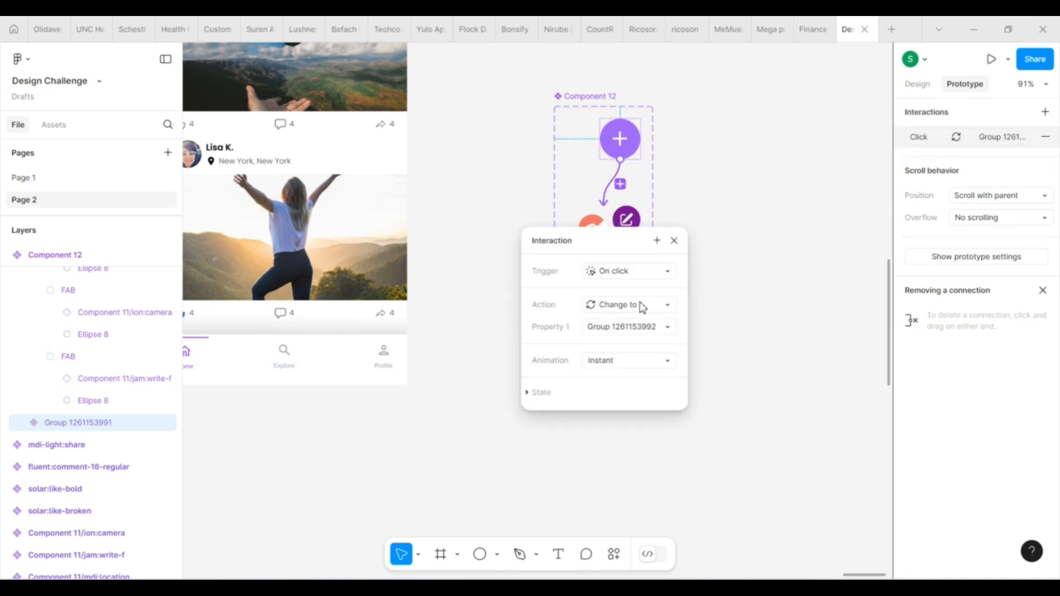
left_click(624, 360)
left_click(655, 398)
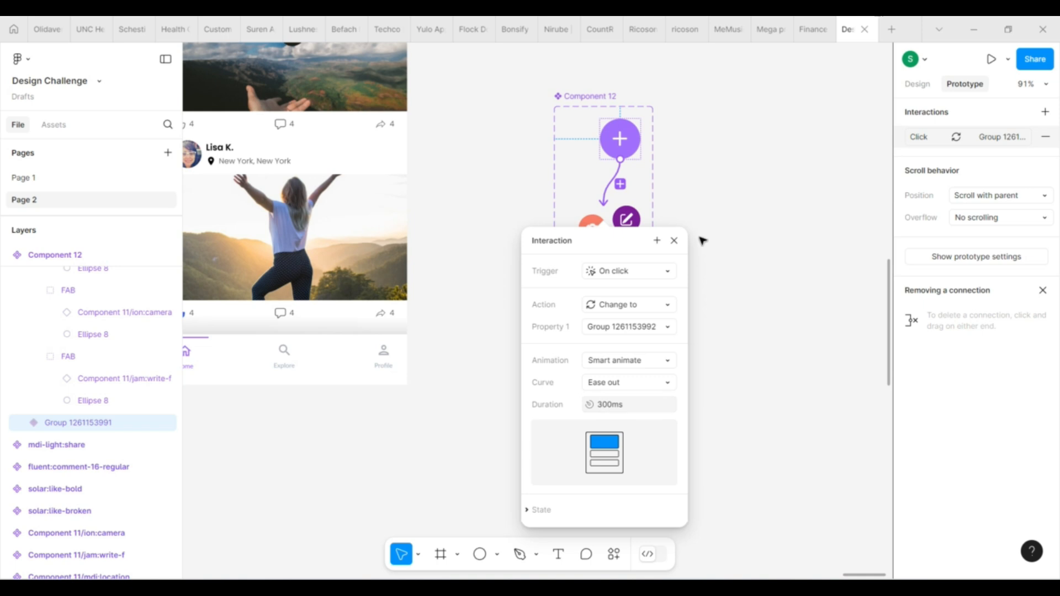
left_click(675, 242)
Link the expanded variant to the lowest collapsed variant with On click, Change to and Smart animate, Ease out, 300ms
left_click(622, 252)
left_click_drag(641, 242, 631, 347)
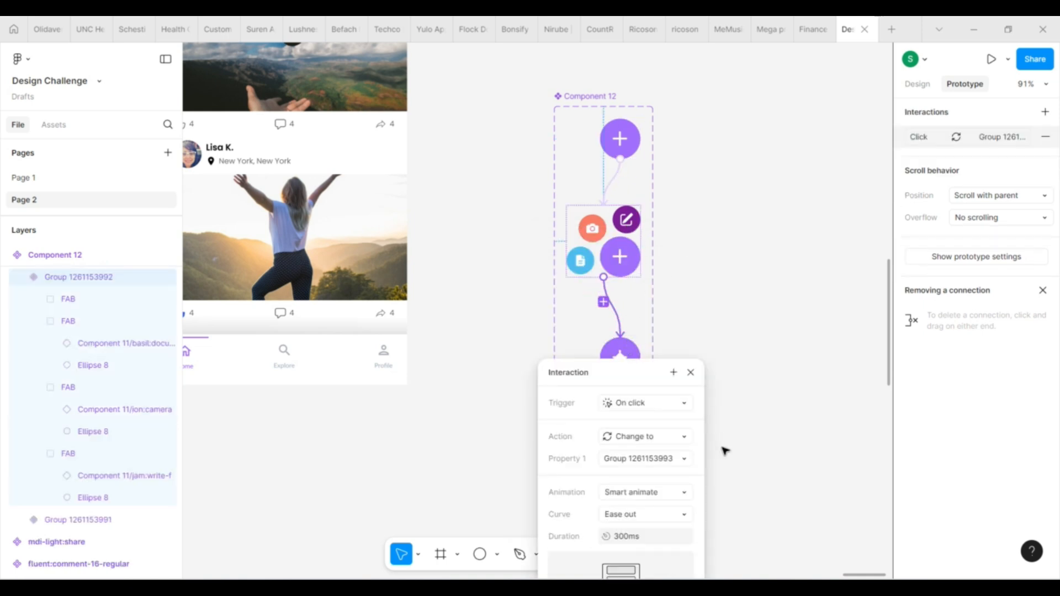
scroll(724, 449, "down", 3)
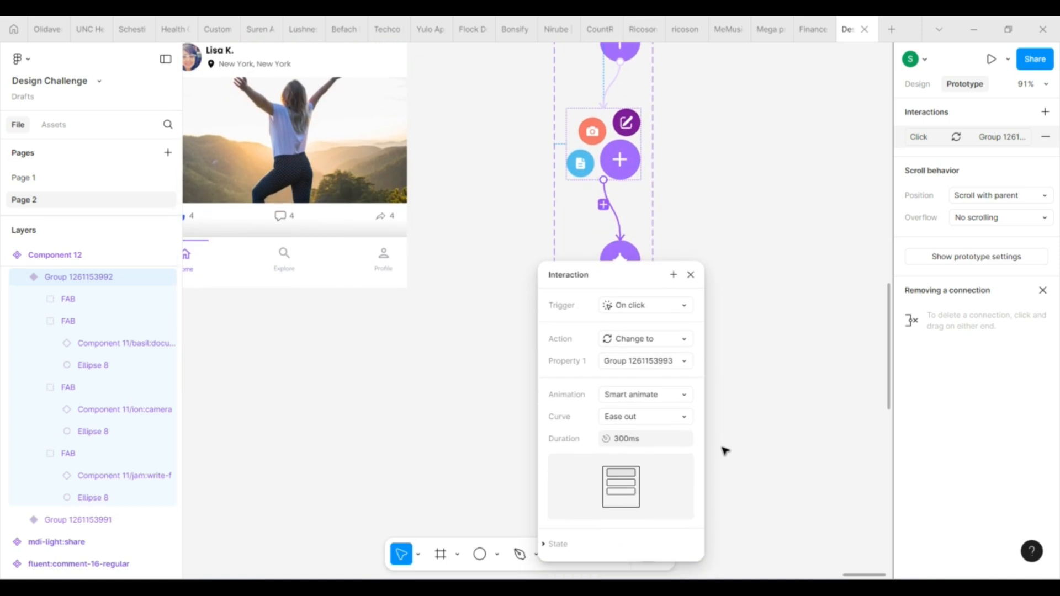
left_click(691, 275)
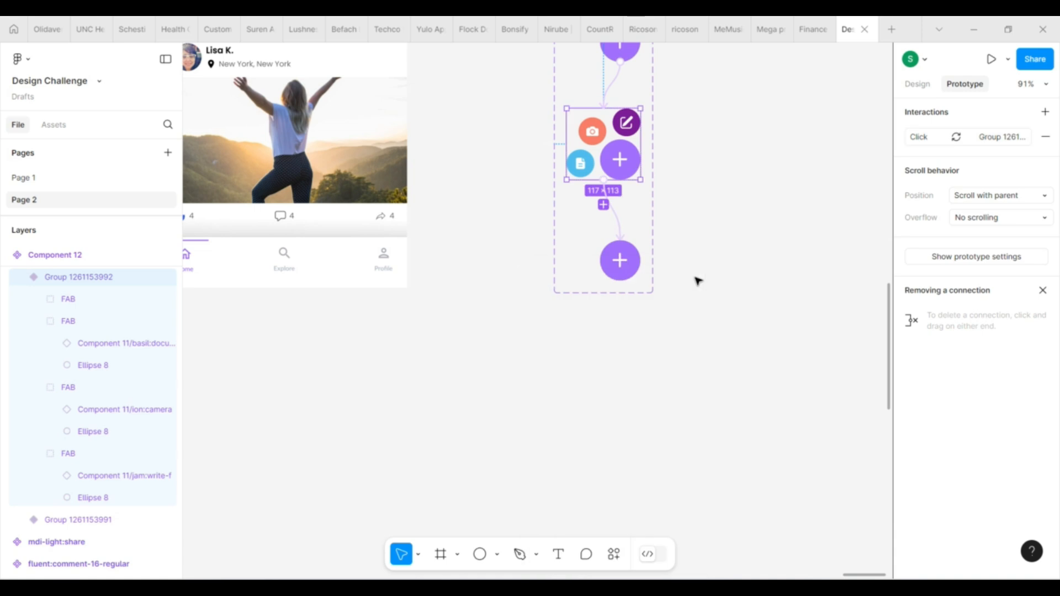
Examine the settings and scroll state option of the interaction between the expanded and lowest collapsed variants
scroll(697, 281, "up", 3)
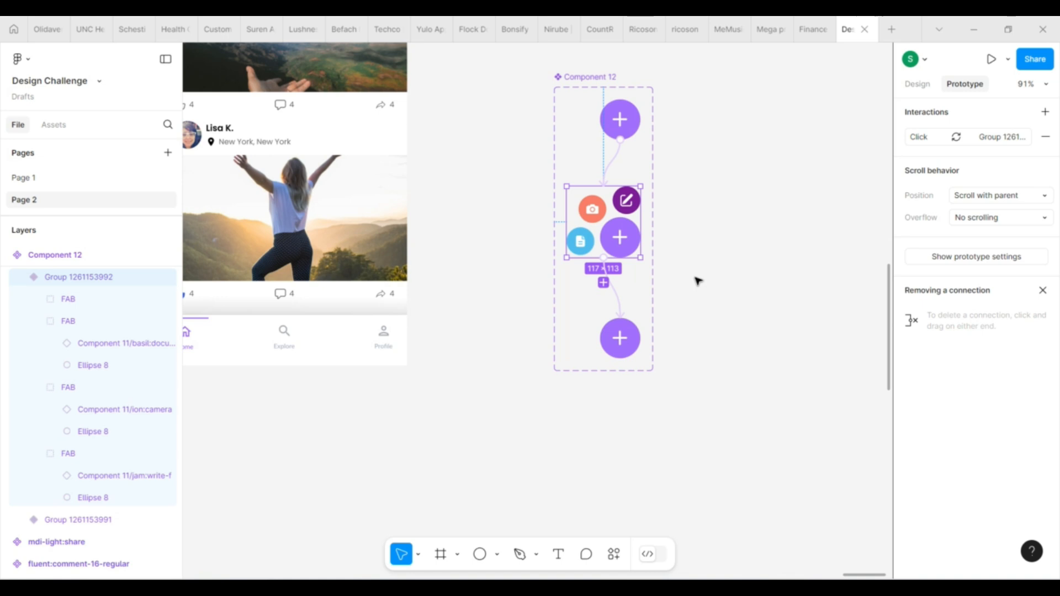
scroll(715, 338, "up", 2)
scroll(715, 338, "down", 1)
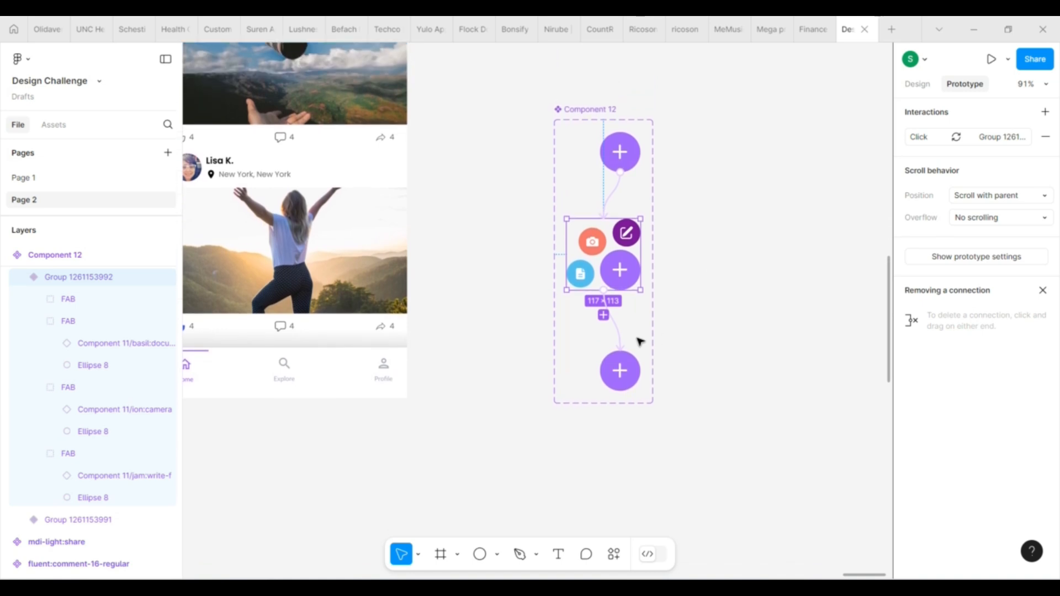
left_click(617, 338)
scroll(738, 433, "down", 5)
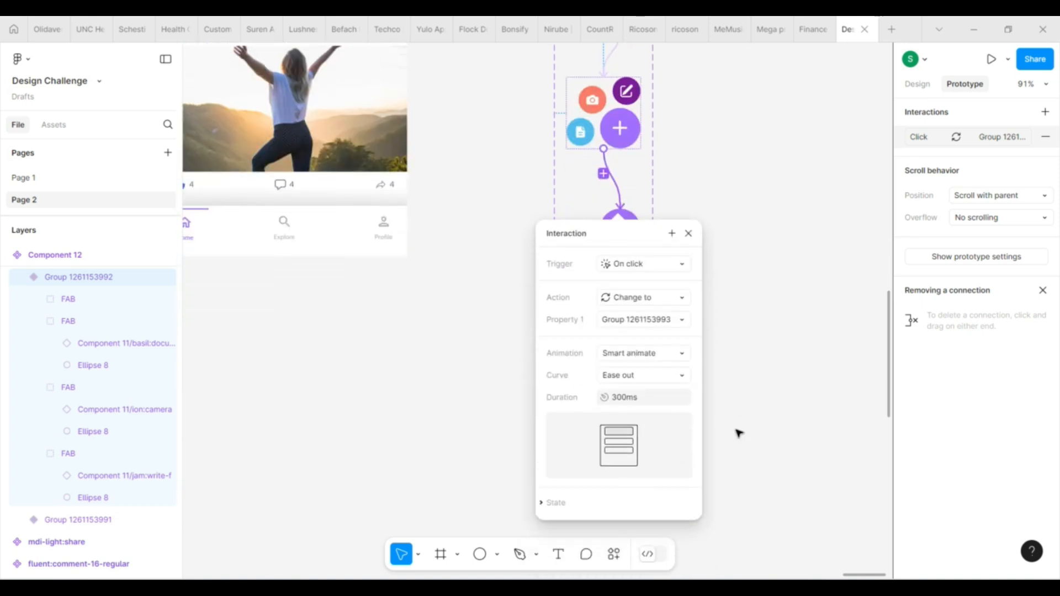
left_click(557, 495)
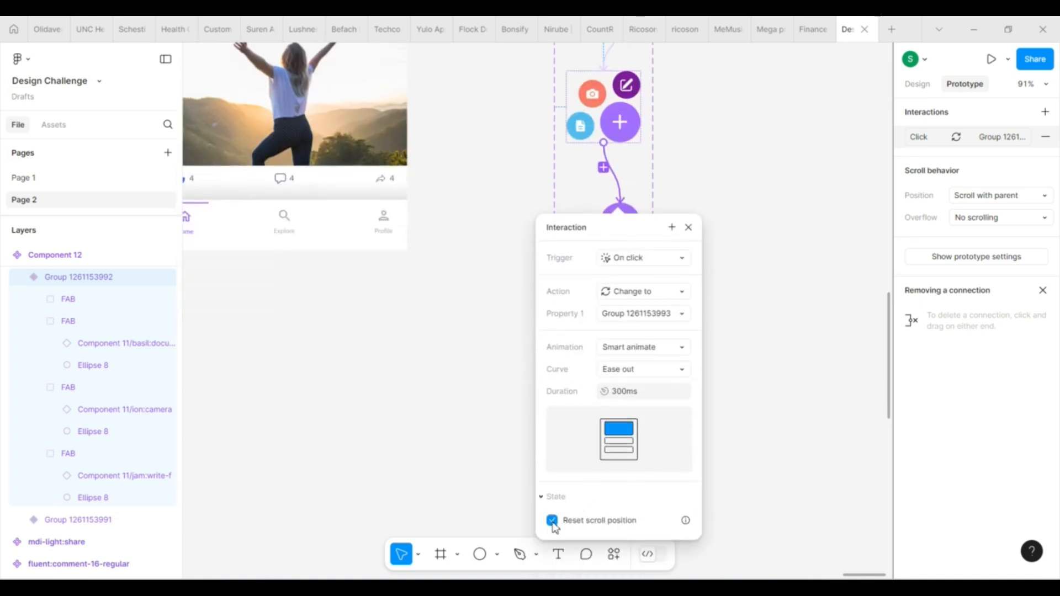
left_click(688, 227)
scroll(718, 309, "up", 1)
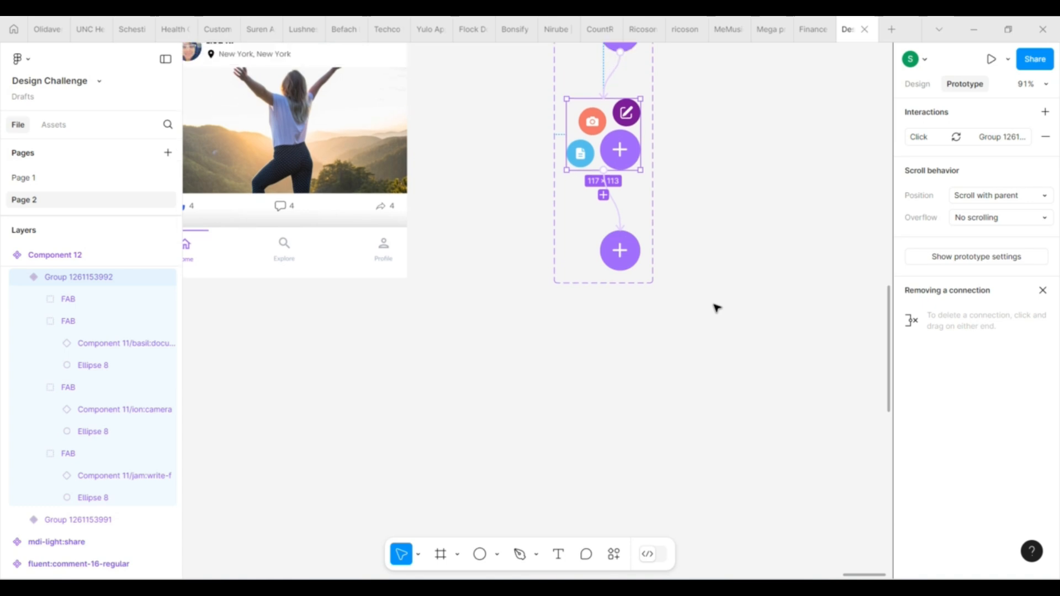
Link the lowest collapsed variant back to the first variant with an After delay trigger of 1ms
left_click(622, 261)
left_click_drag(620, 271, 618, 105)
left_click(631, 201)
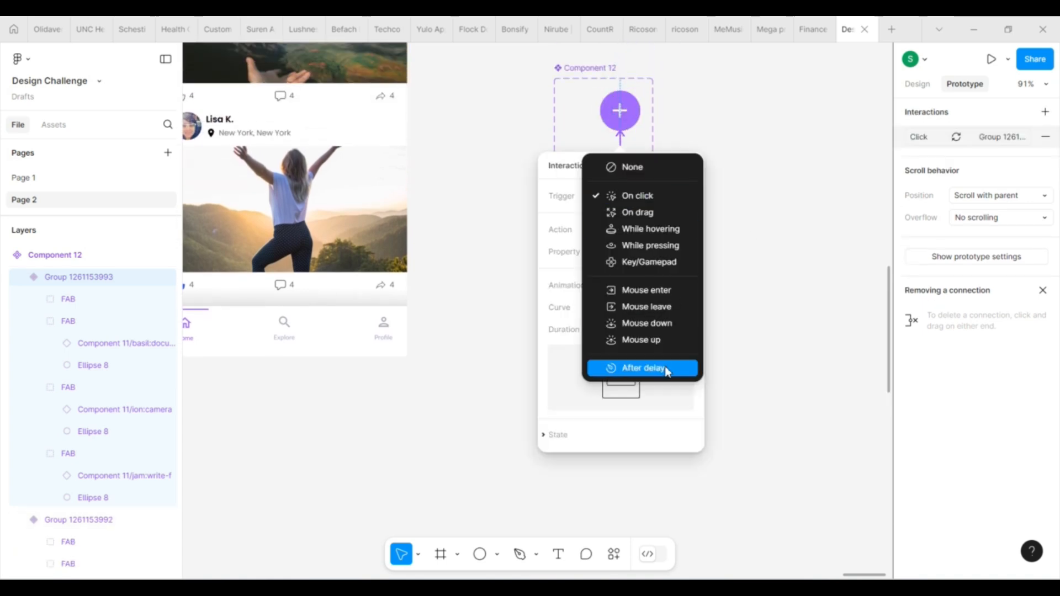
left_click(666, 369)
left_click(627, 219)
type("1")
key("Return")
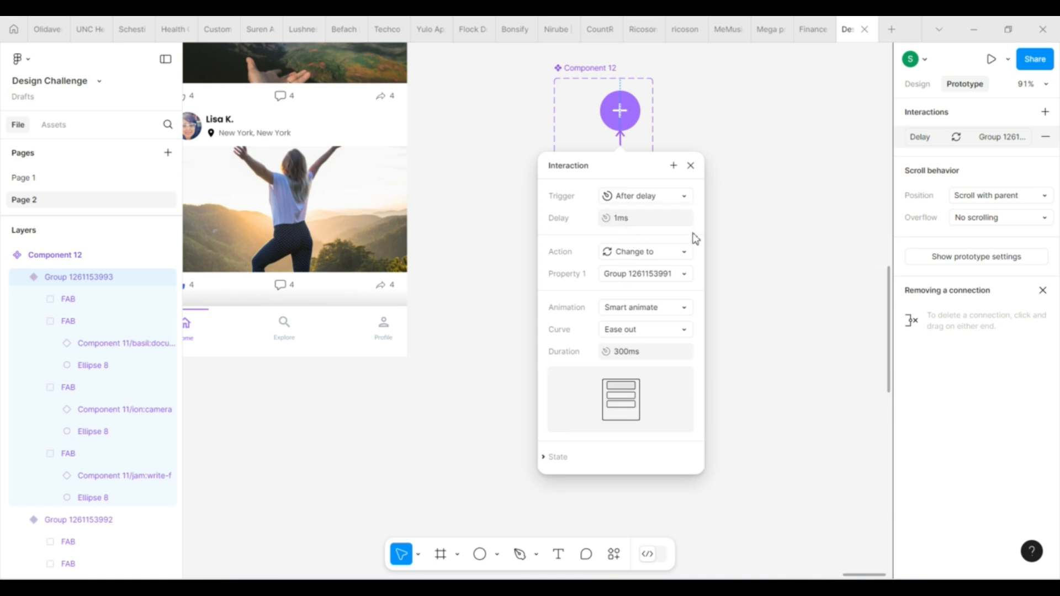
Set the animation of the delayed return interaction to Instant
left_click(646, 310)
left_click(640, 274)
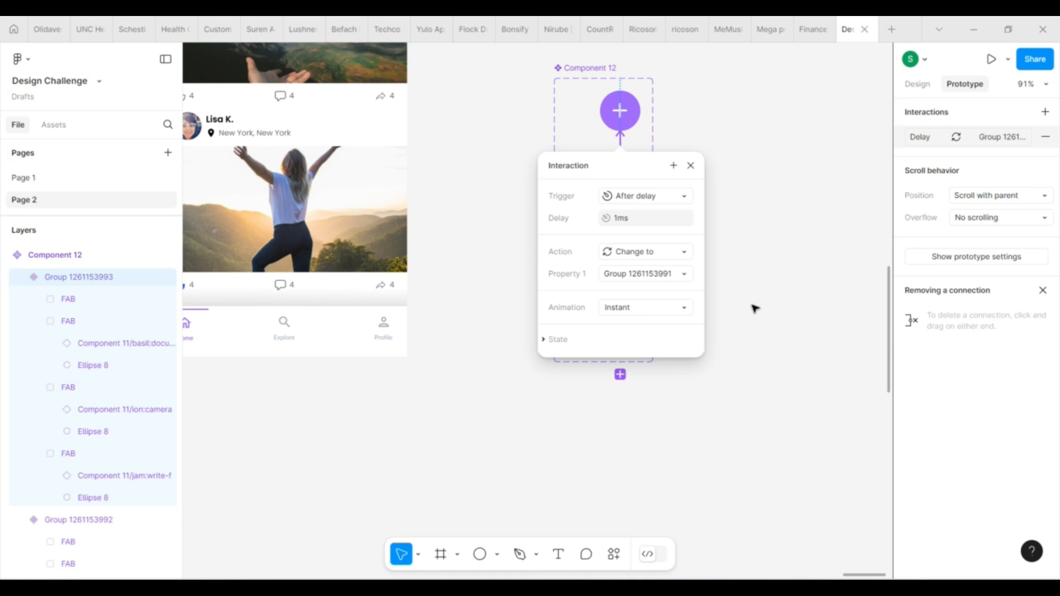
left_click(690, 166)
left_click(766, 280)
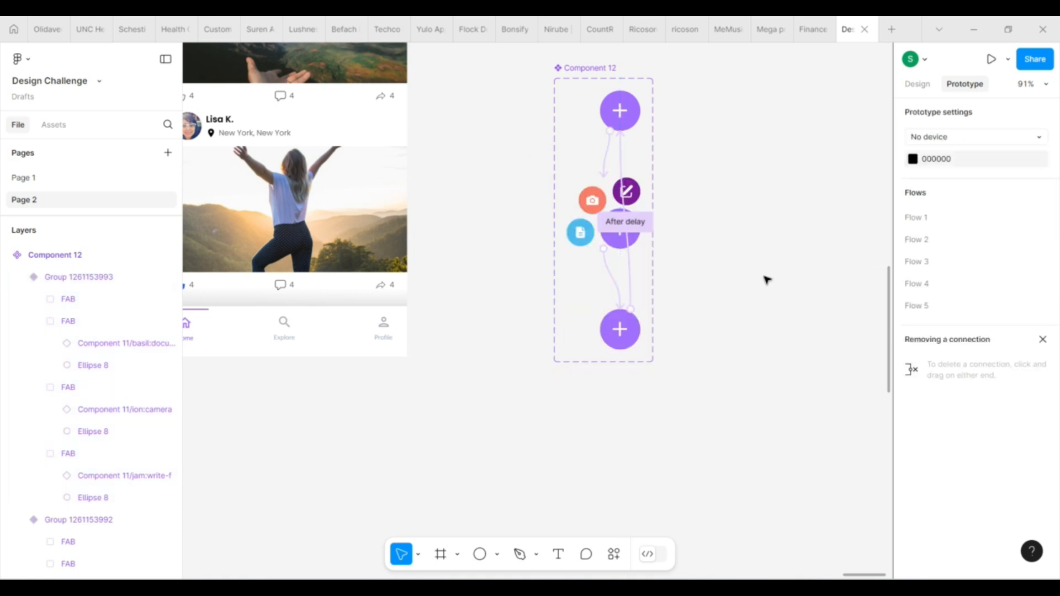
Copy the first collapsed variant and paste it as an instance into the Home frame
scroll(766, 279, "up", 3)
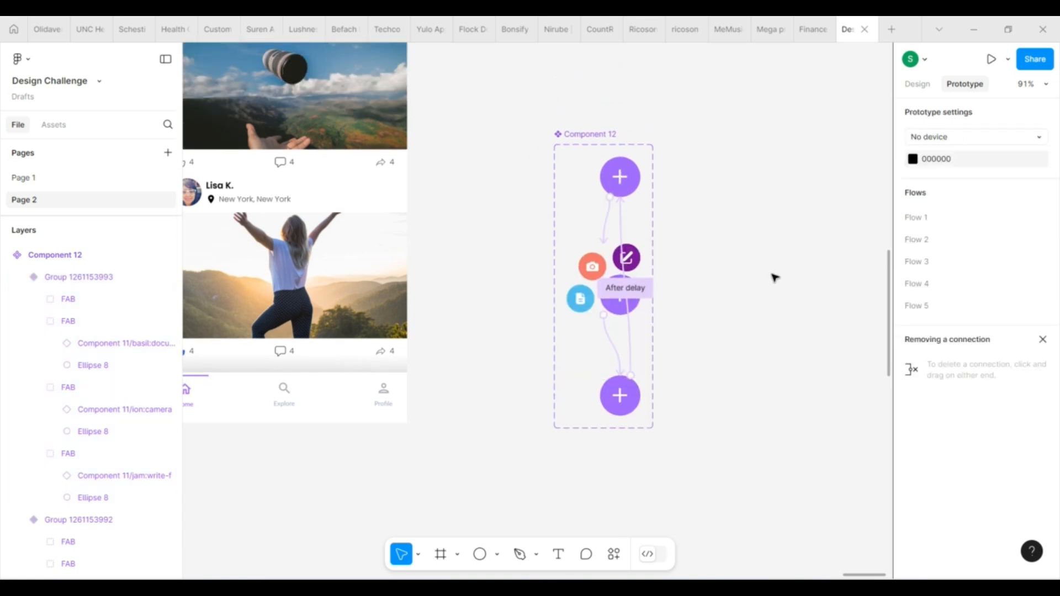
scroll(774, 277, "down", 3)
scroll(767, 290, "up", 1)
left_click(917, 83)
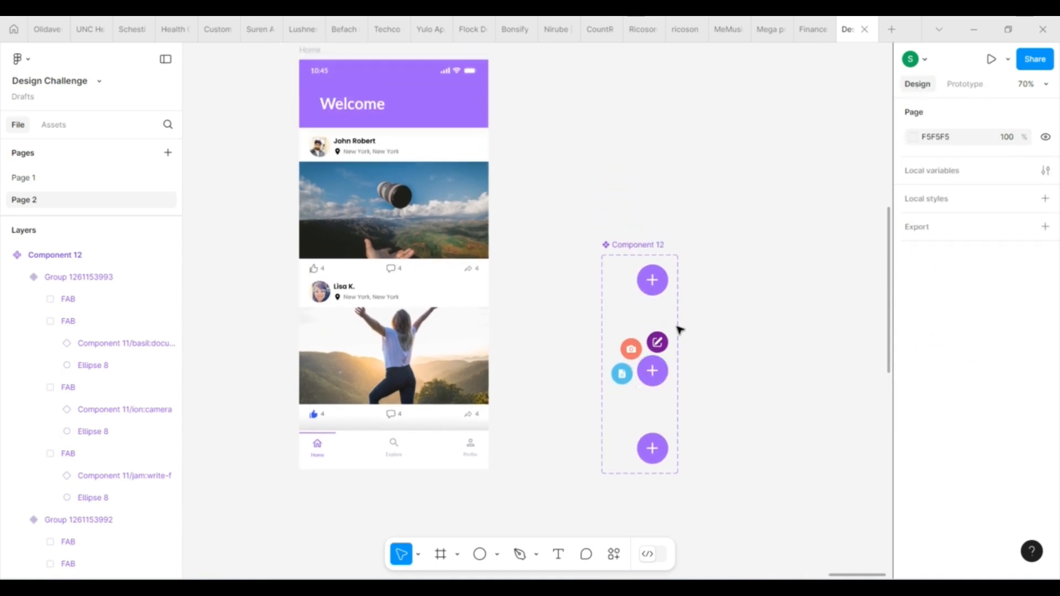
left_click(653, 287)
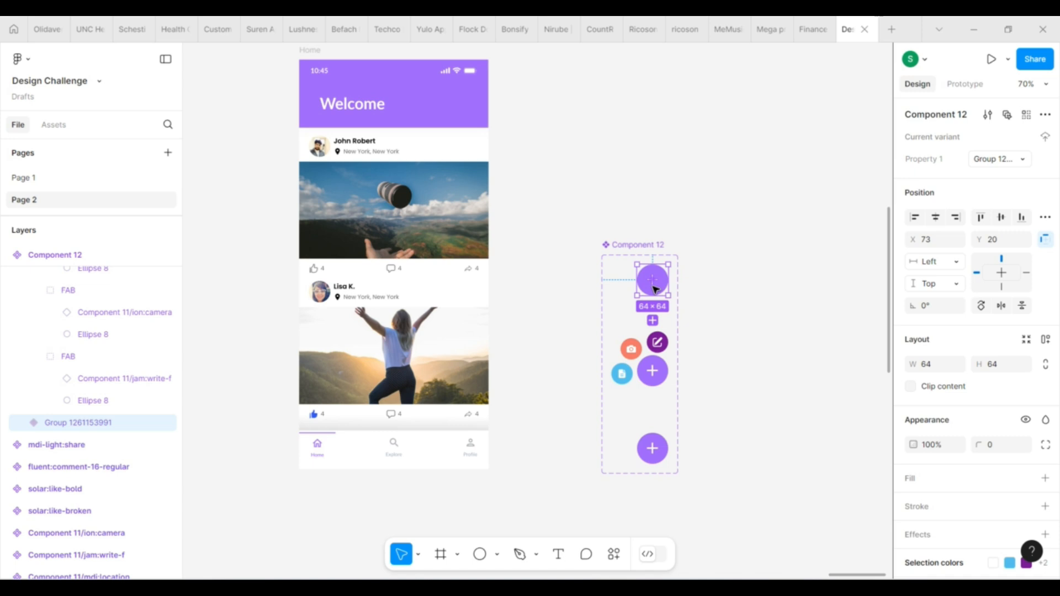
left_click(310, 50)
key("ctrl+v")
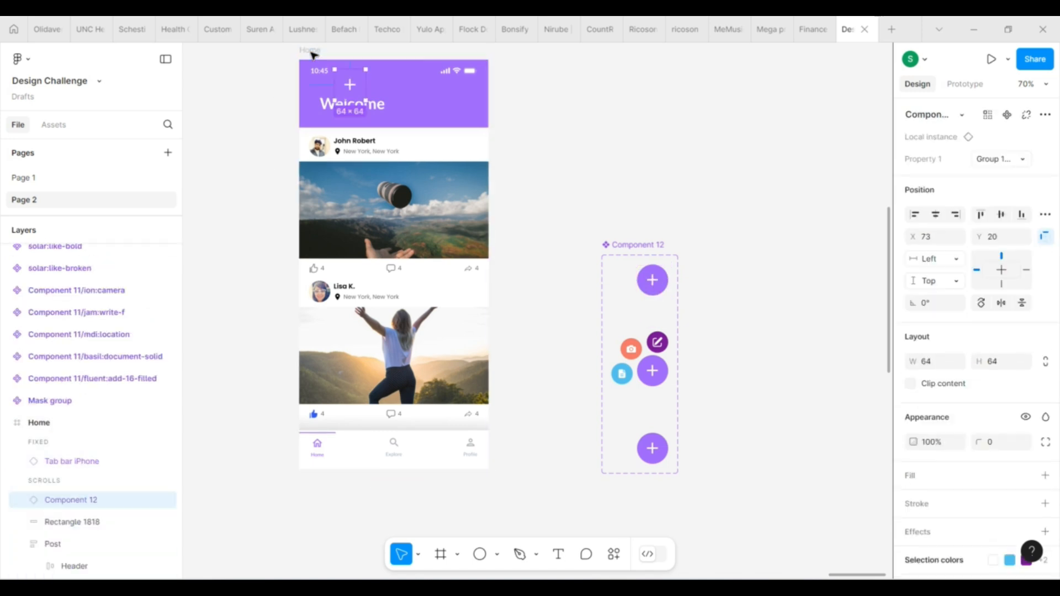
left_click_drag(358, 87, 471, 398)
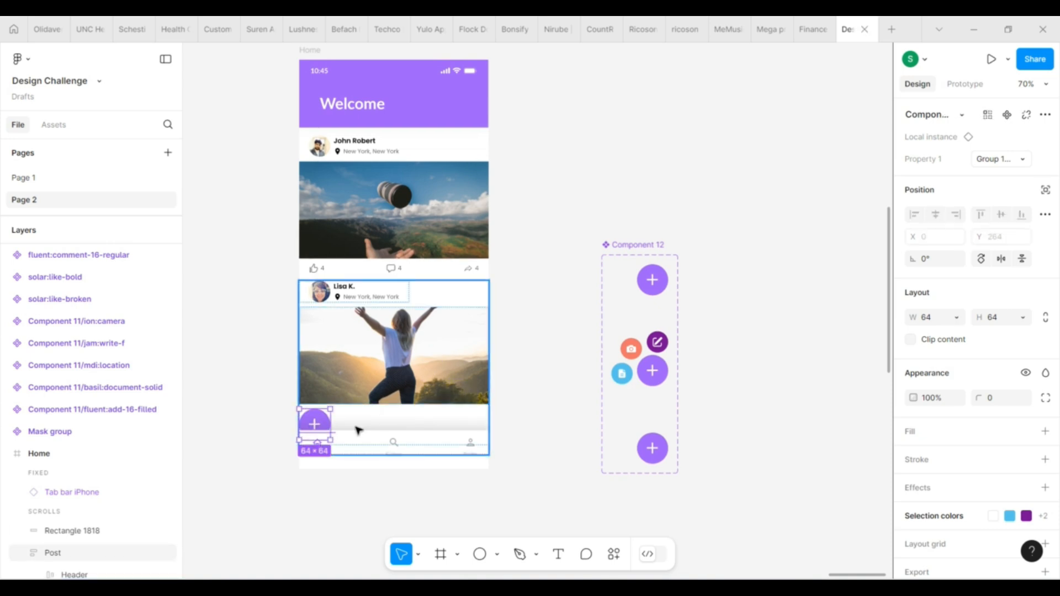
left_click_drag(321, 420, 460, 378)
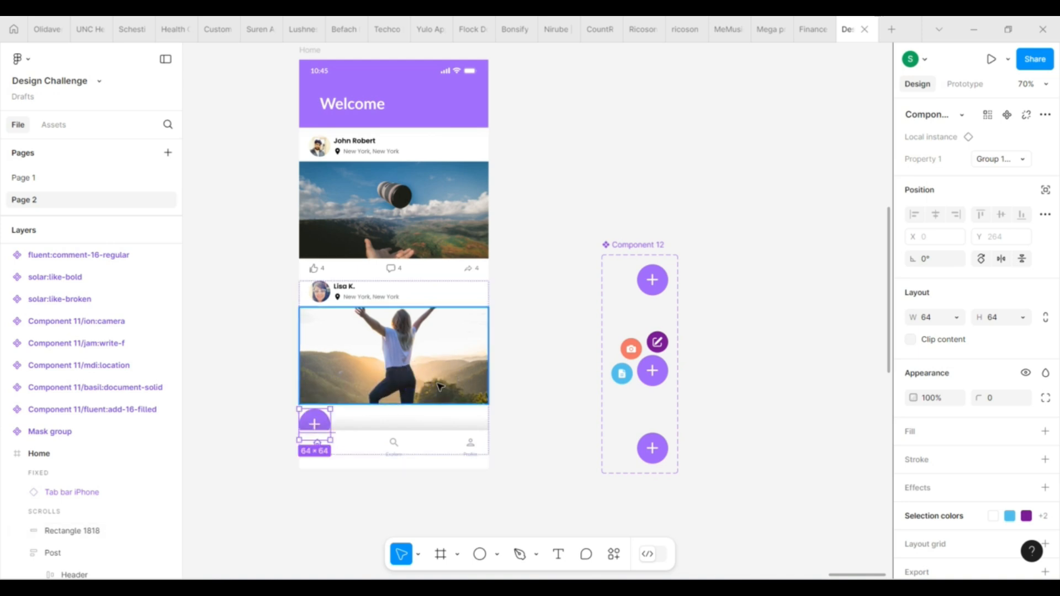
left_click_drag(315, 424, 354, 94)
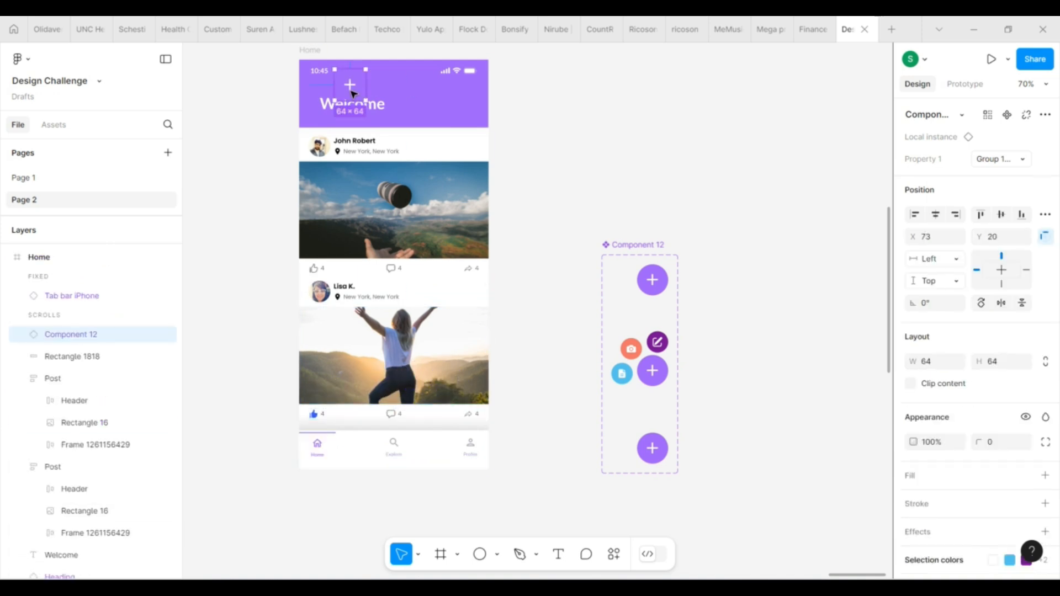
Align the button instance to the Home frame's bottom-right corner and nudge it to X 299, Y 674, above the tab bar
left_click(955, 214)
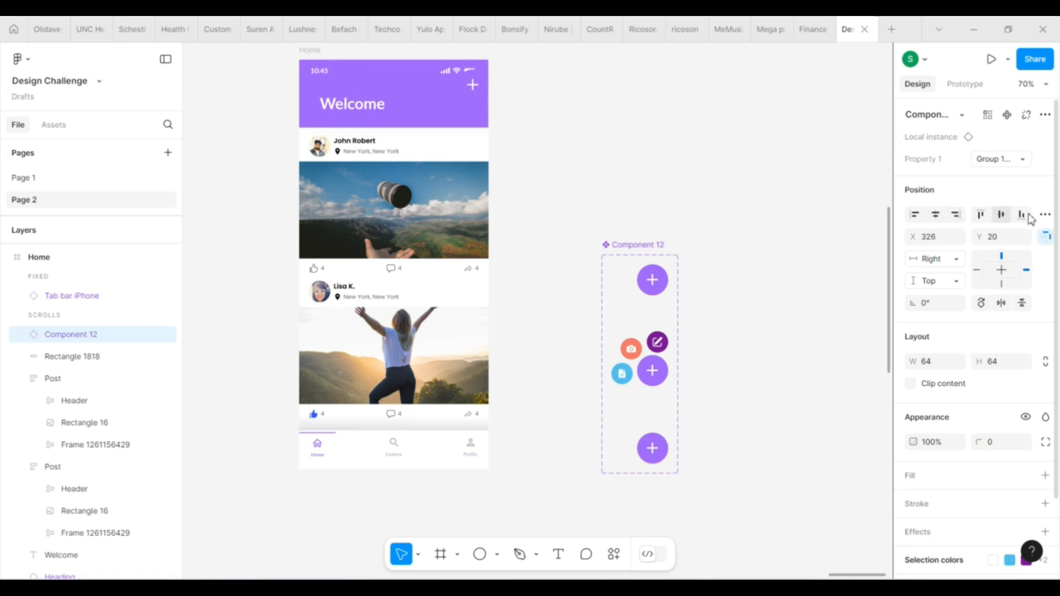
left_click(1021, 215)
key("Up")
key("Up")
key("Up")
key("Up")
key("Up")
key("Up")
key("Up")
key("Up")
key("Up")
key("Up")
key("Up")
key("Up")
key("Up")
key("Up")
key("Up")
key("Up")
key("Up")
key("Up")
key("Up")
key("Up")
key("Up")
key("Up")
key("Up")
key("Up")
key("Up")
key("Up")
key("Up")
key("Up")
key("Up")
key("Up")
key("Up")
key("Up")
key("Up")
key("Up")
key("Up")
key("Up")
key("Left")
key("Left")
key("Left")
key("Left")
key("Left")
key("Left")
key("Left")
key("Left")
key("Left")
key("Left")
key("Left")
key("Left")
key("Left")
key("Left")
key("Left")
key("Left")
key("Left")
key("Left")
key("Left")
key("Left")
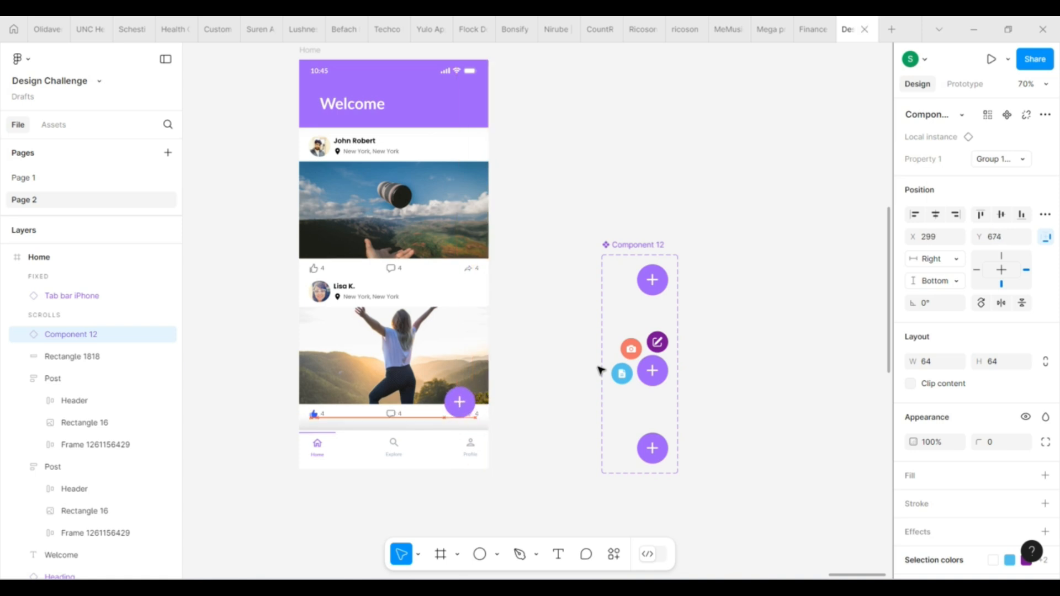
left_click(535, 429)
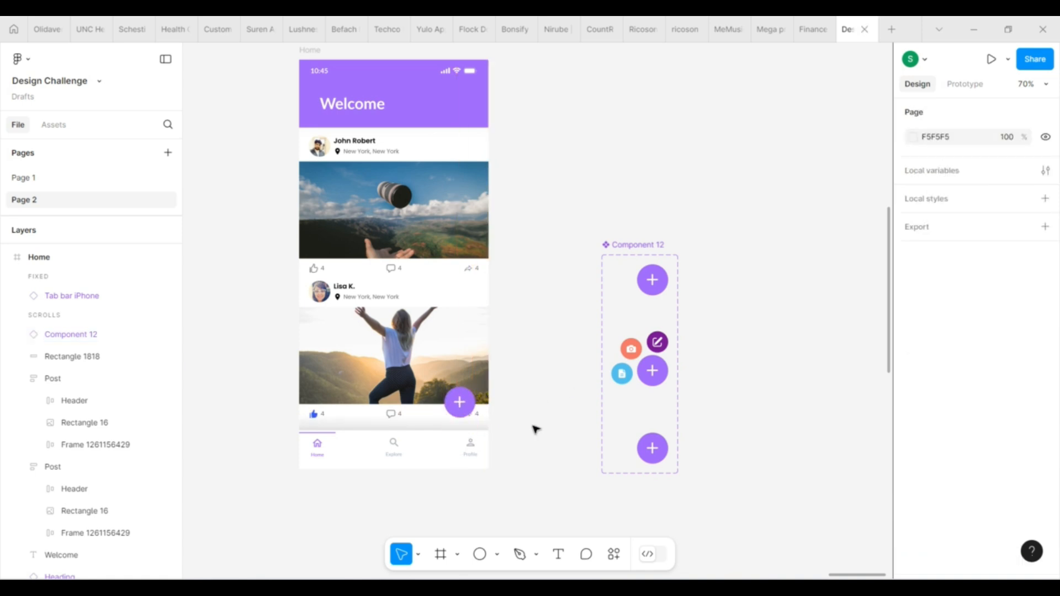
Add a flow starting point to the Home frame and open its prototype preview
scroll(535, 429, "up", 1)
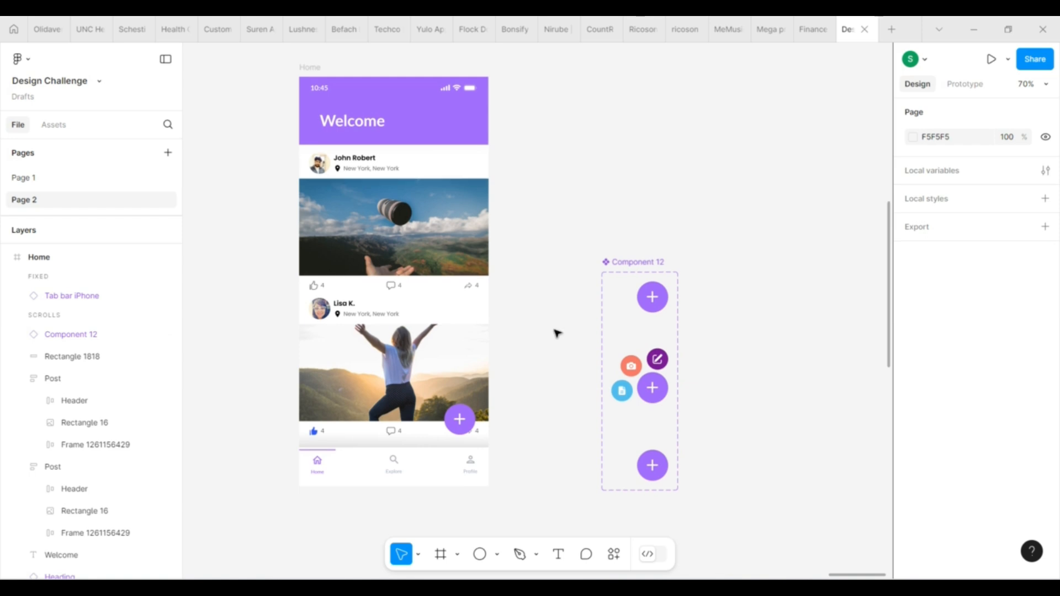
left_click(305, 74)
left_click(964, 84)
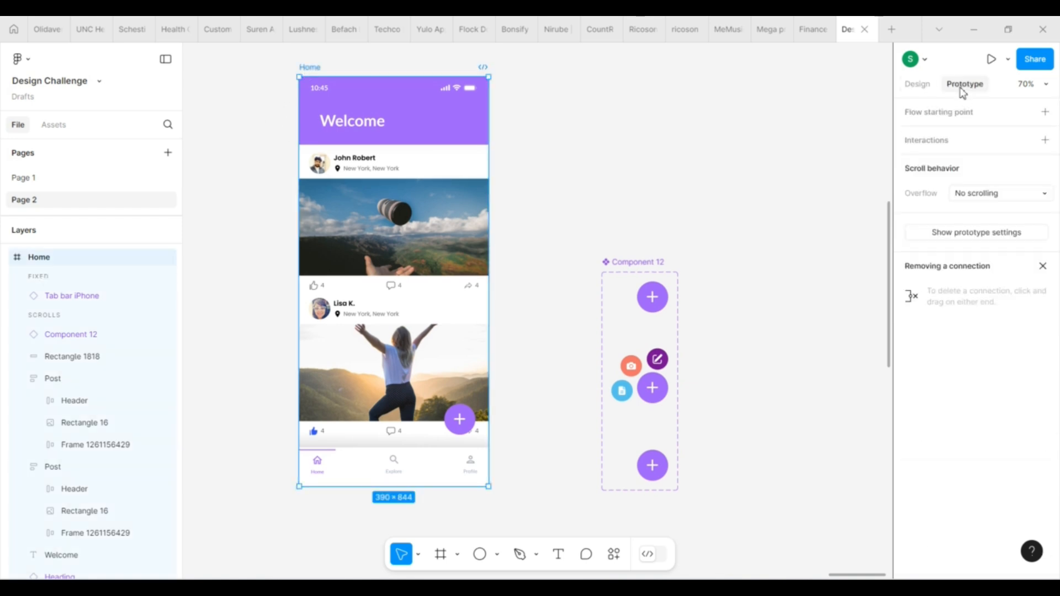
left_click(1045, 112)
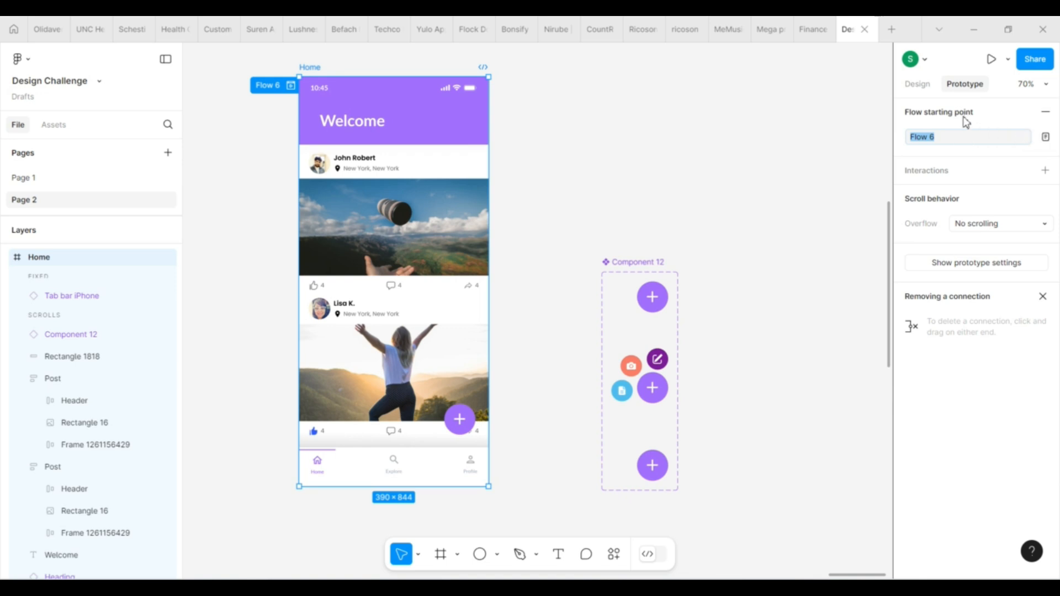
left_click(991, 59)
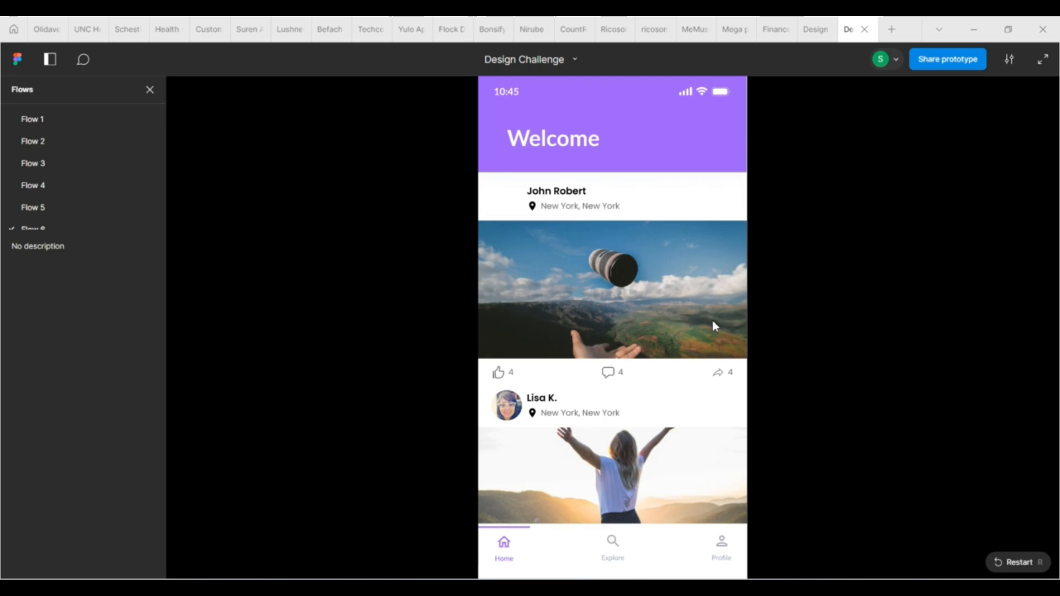
Fit the prototype preview to width and height and test expanding and collapsing the floating button
left_click(1008, 59)
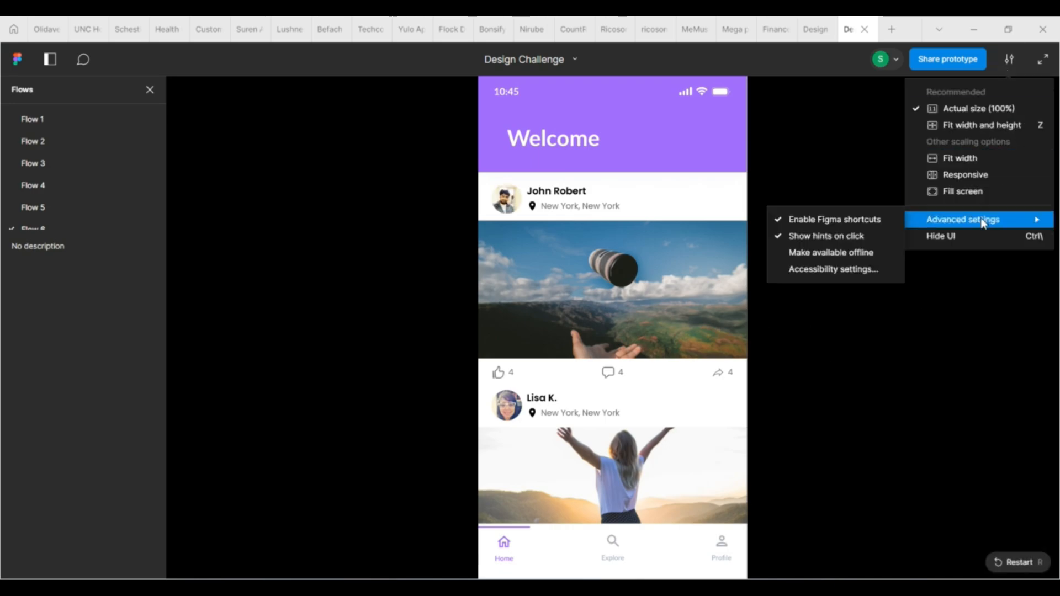
left_click(991, 125)
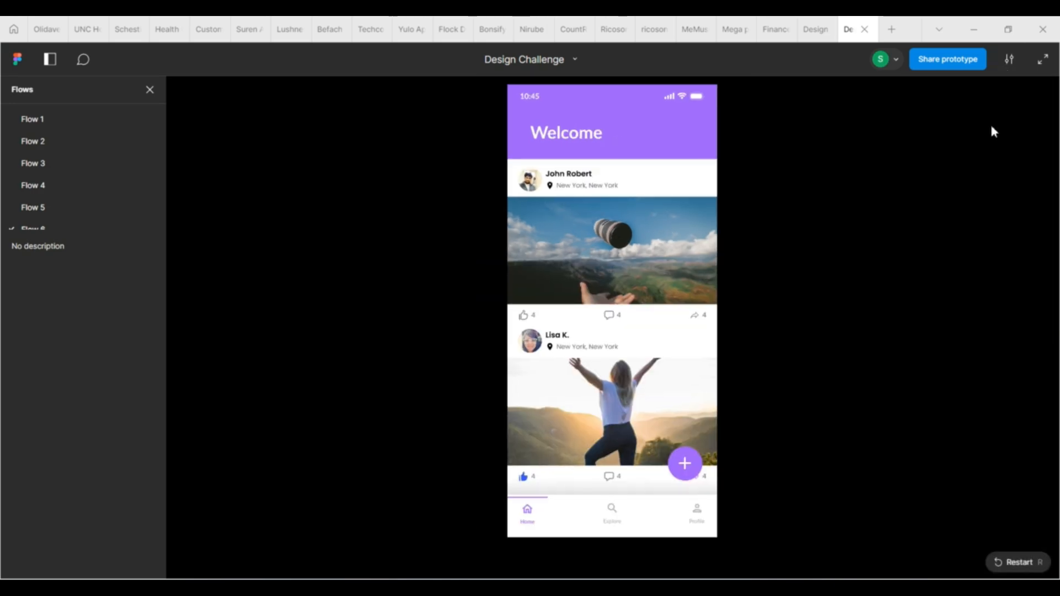
left_click(683, 478)
left_click(683, 478)
left_click(683, 479)
left_click(683, 478)
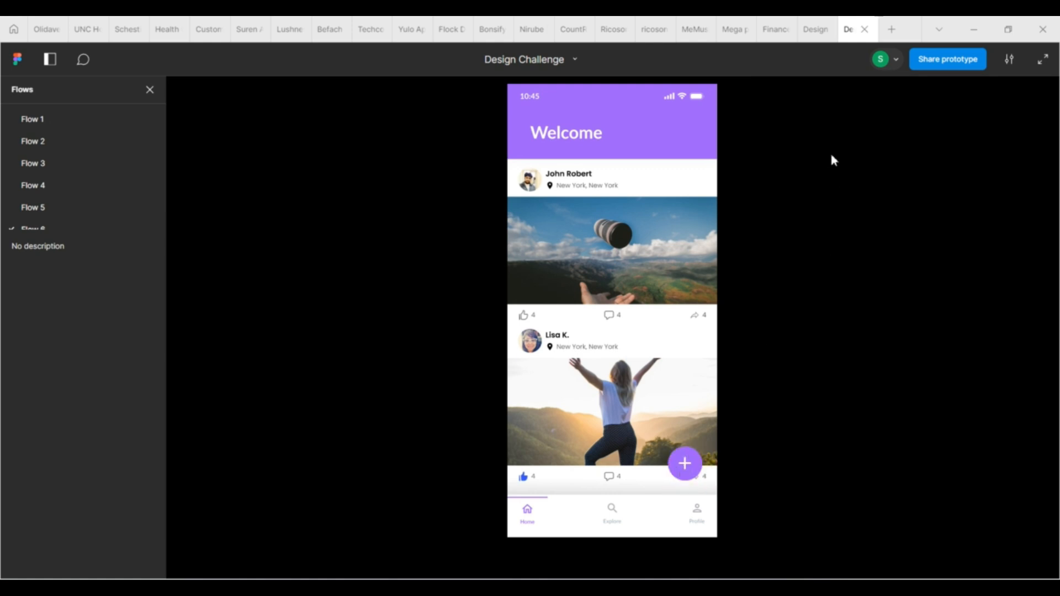
Return to the design file and set the first collapsed variant's constraints to Right and Bottom
left_click(810, 31)
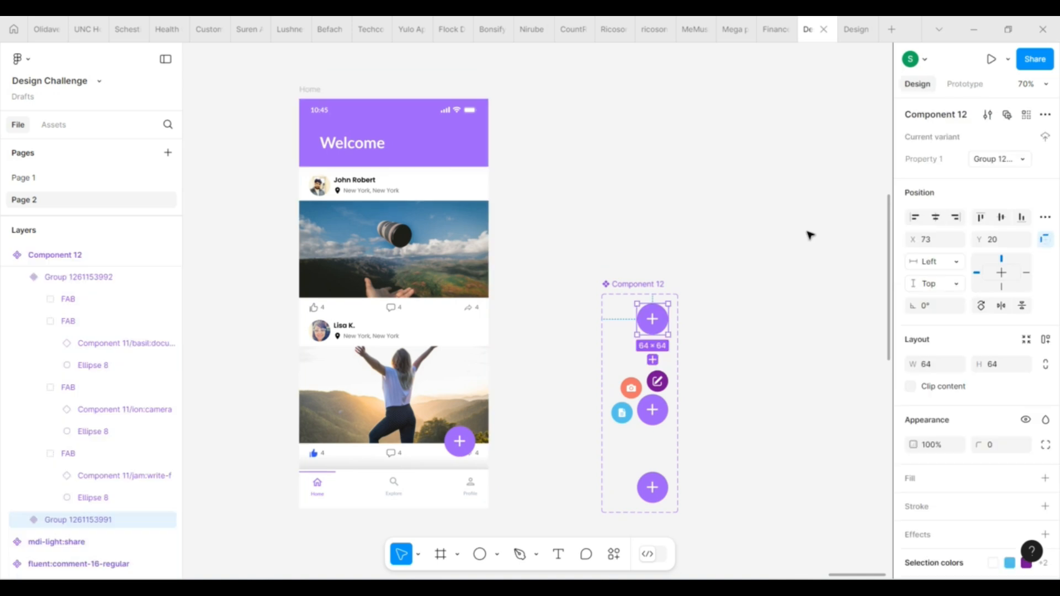
left_click(936, 263)
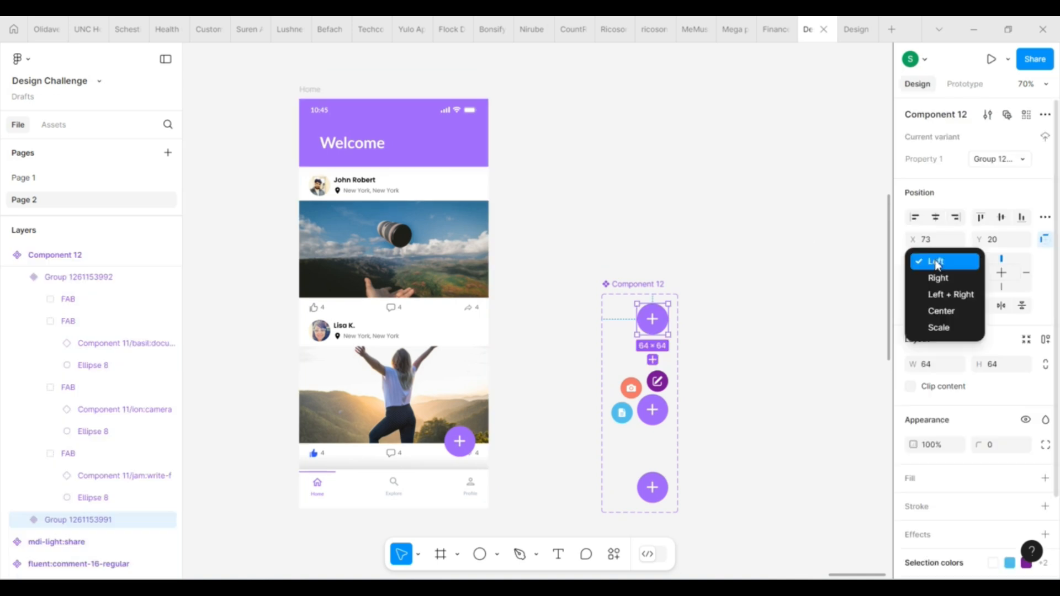
left_click(940, 279)
left_click(937, 283)
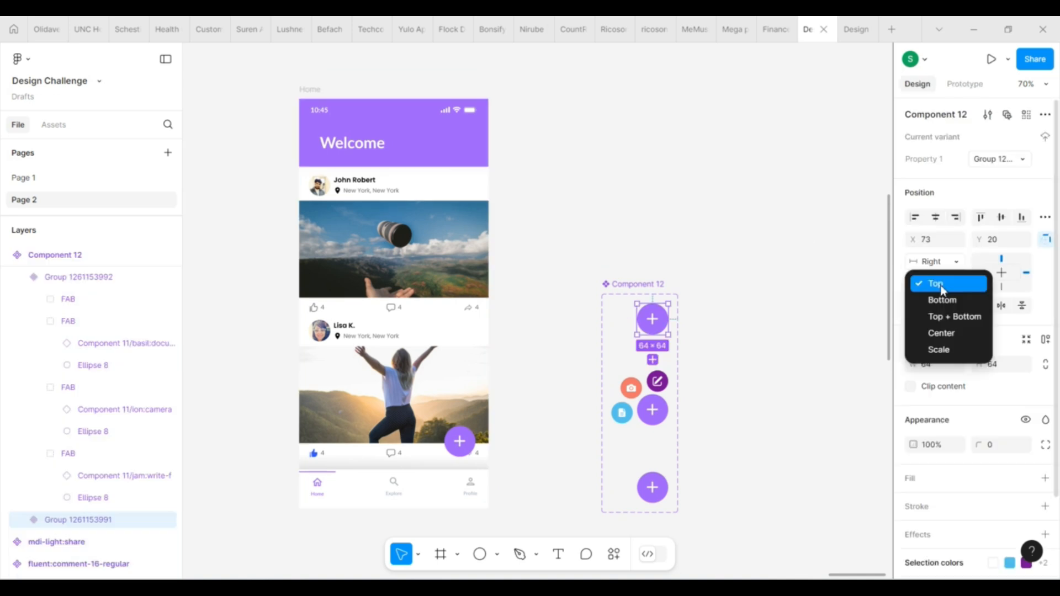
left_click(944, 301)
Set the expanded variant's constraints to Right and Bottom
left_click(657, 404)
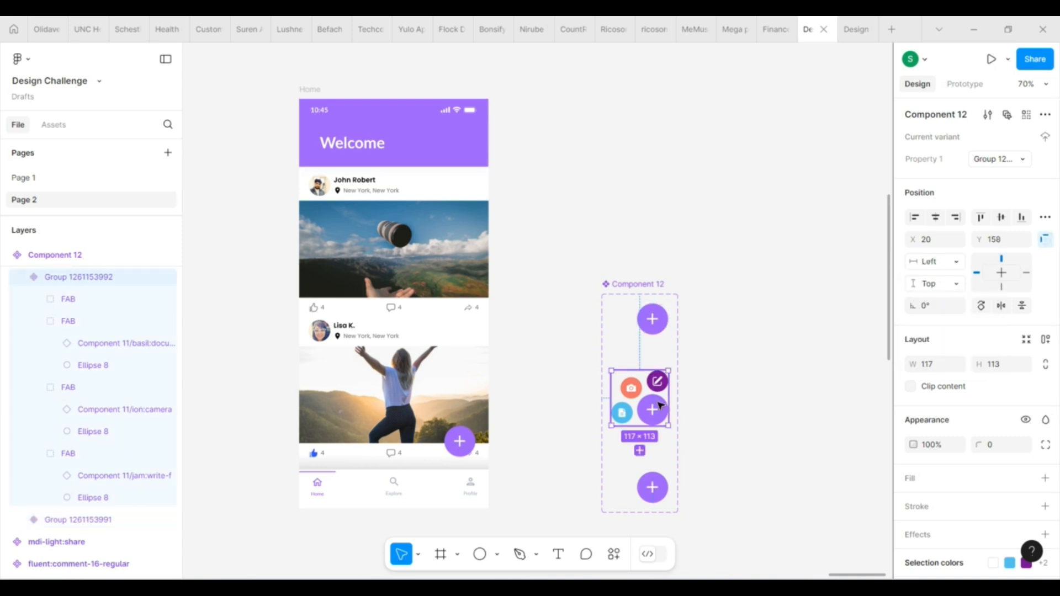
left_click(938, 263)
left_click(941, 277)
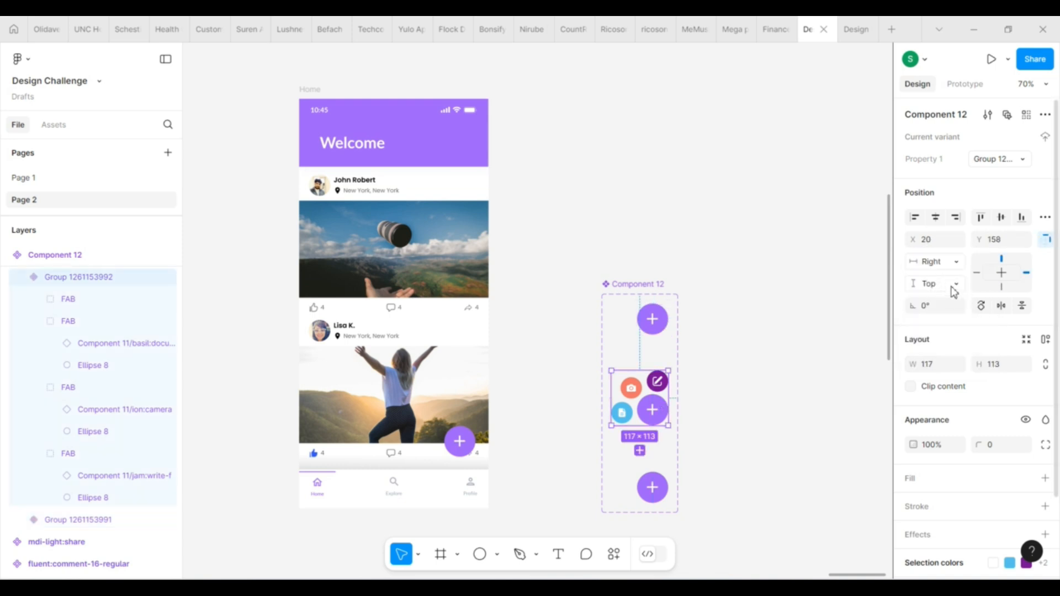
left_click(954, 287)
left_click(955, 301)
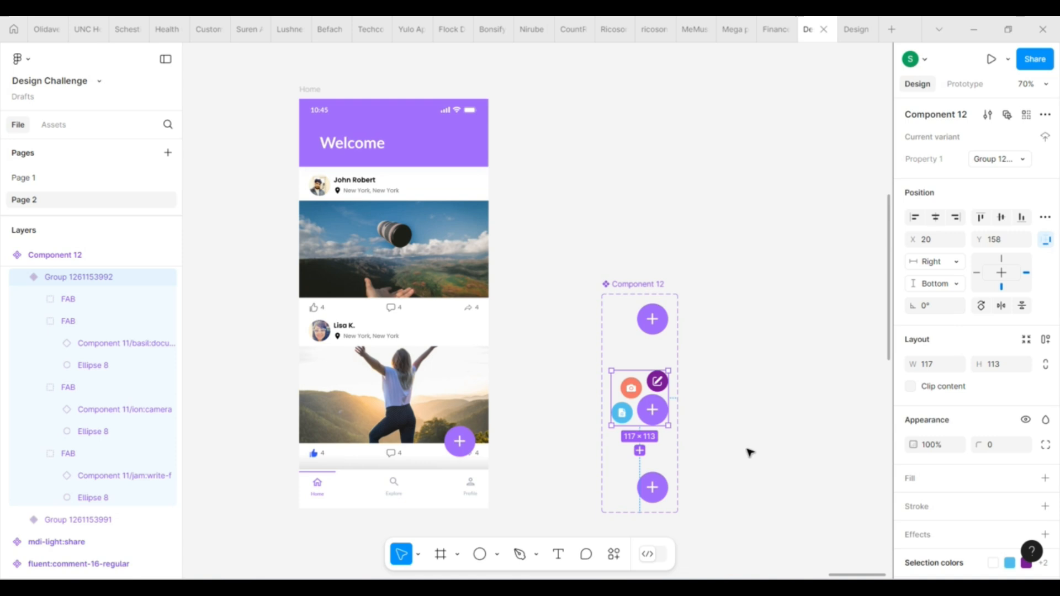
Set the constraints of the last collapsed variant to Right and Bottom
left_click(653, 489)
left_click(939, 265)
left_click(937, 277)
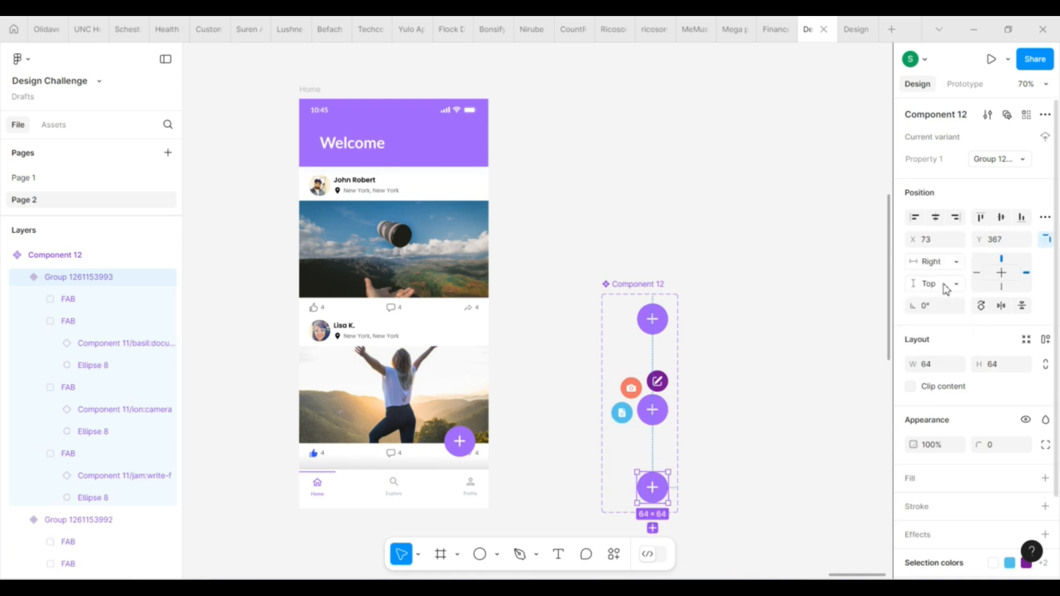
left_click(938, 283)
left_click(943, 301)
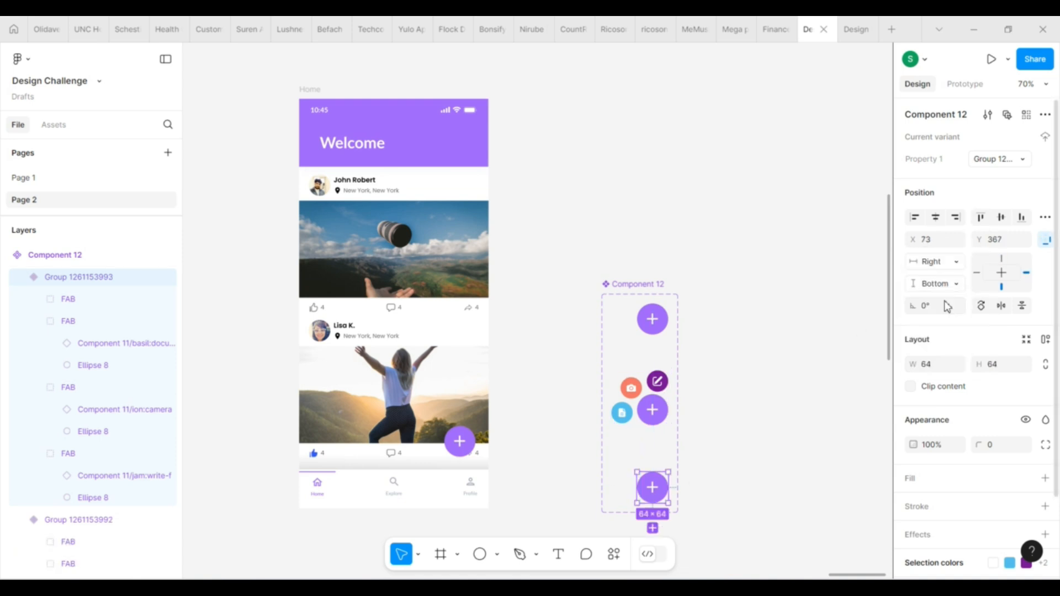
left_click(689, 431)
scroll(688, 430, "down", 2)
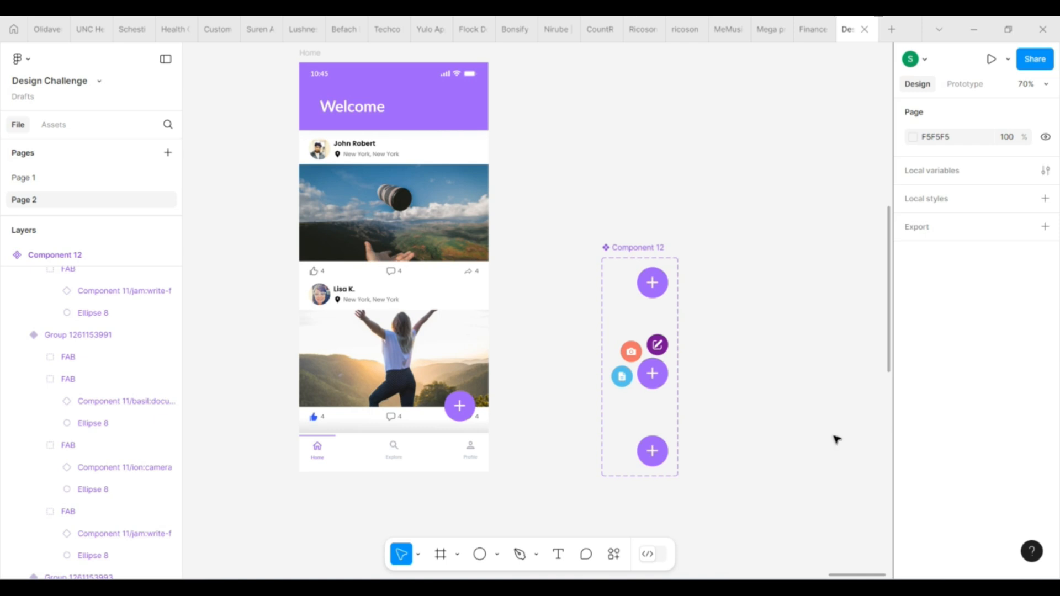
Set the constraints of all FAB layers inside the first collapsed variant to Right and Bottom
left_click(660, 284)
left_click(660, 285)
key("ctrl+a")
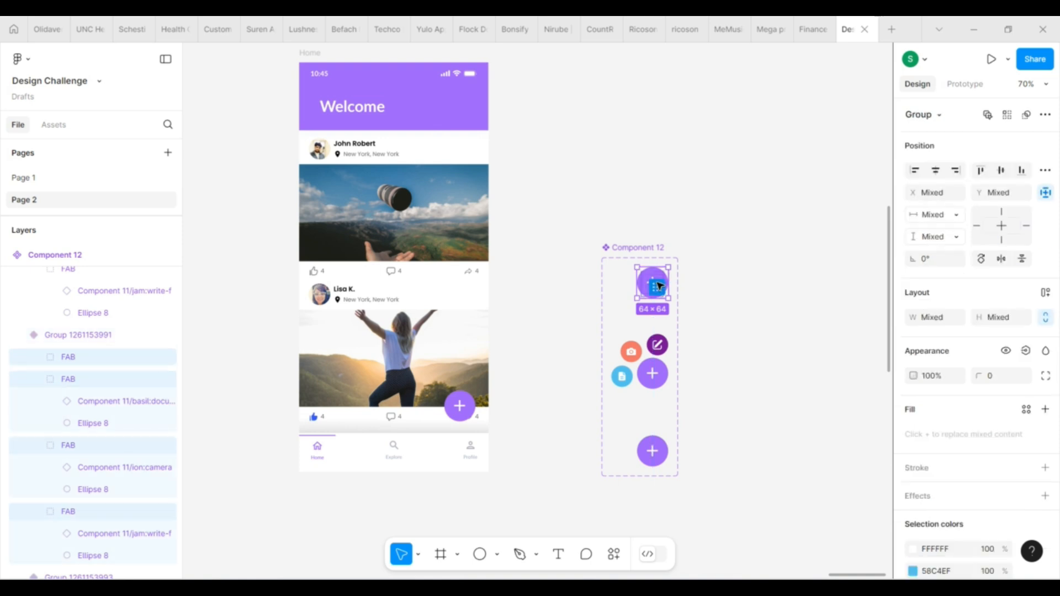
left_click(946, 216)
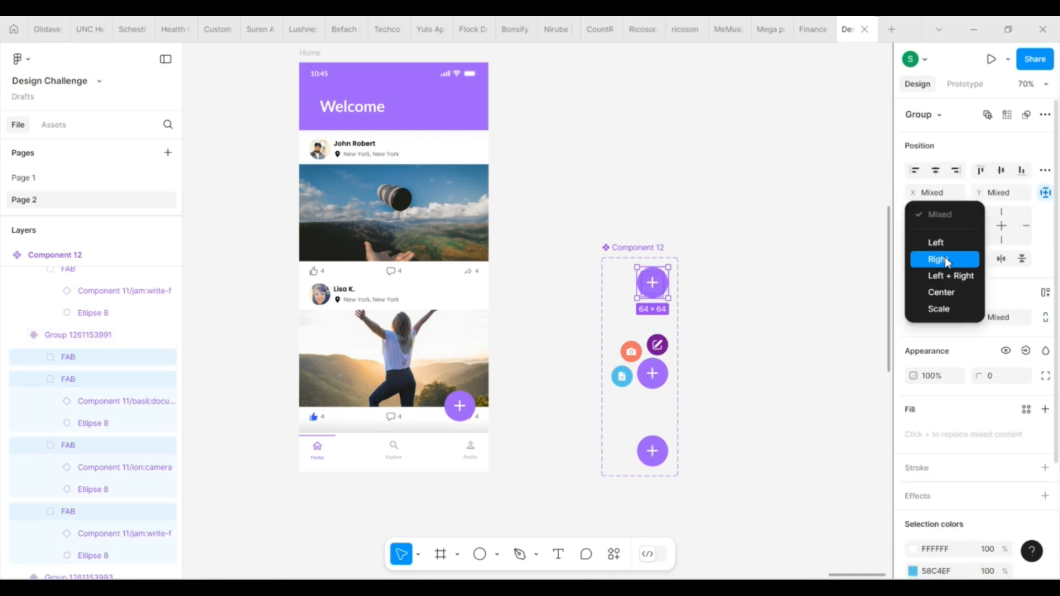
left_click(947, 258)
left_click(947, 237)
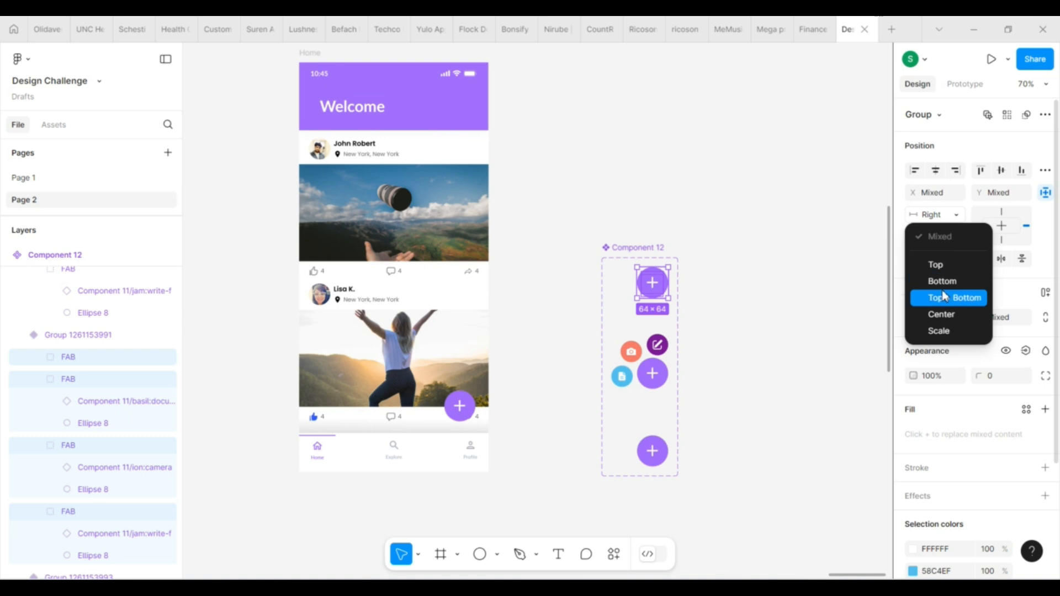
left_click(941, 281)
left_click(789, 331)
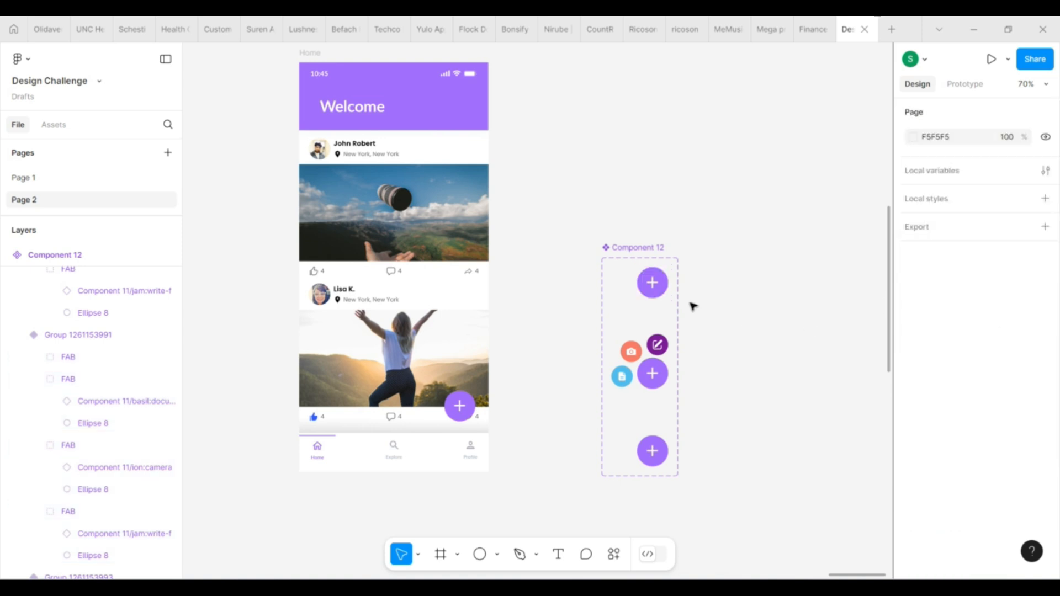
Resize the first collapsed variant to 117 × 113 to match the expanded variant's size
left_click(656, 287)
left_click_drag(633, 286, 629, 322)
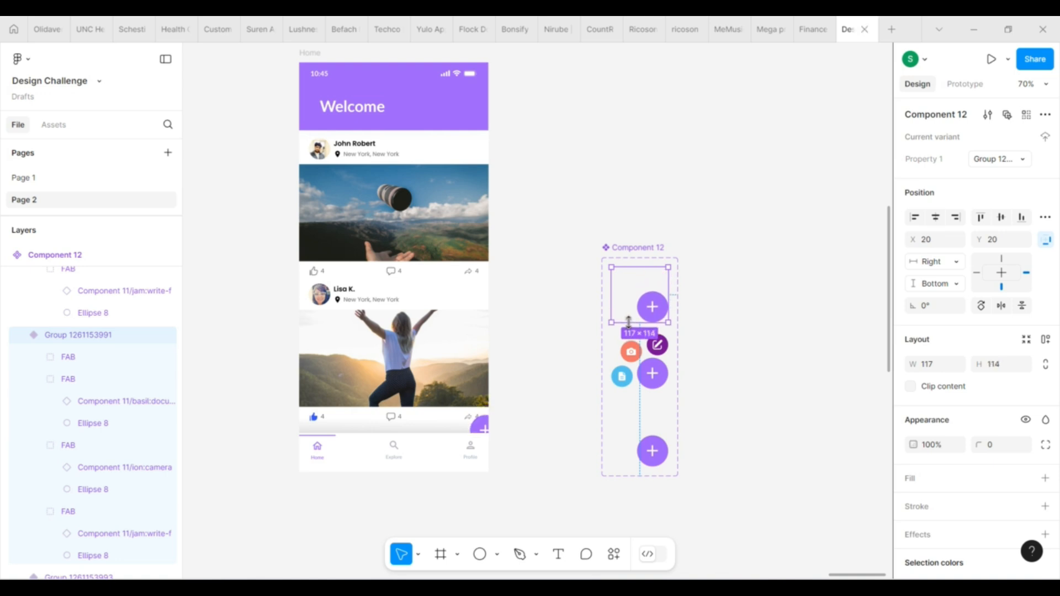
left_click(643, 365)
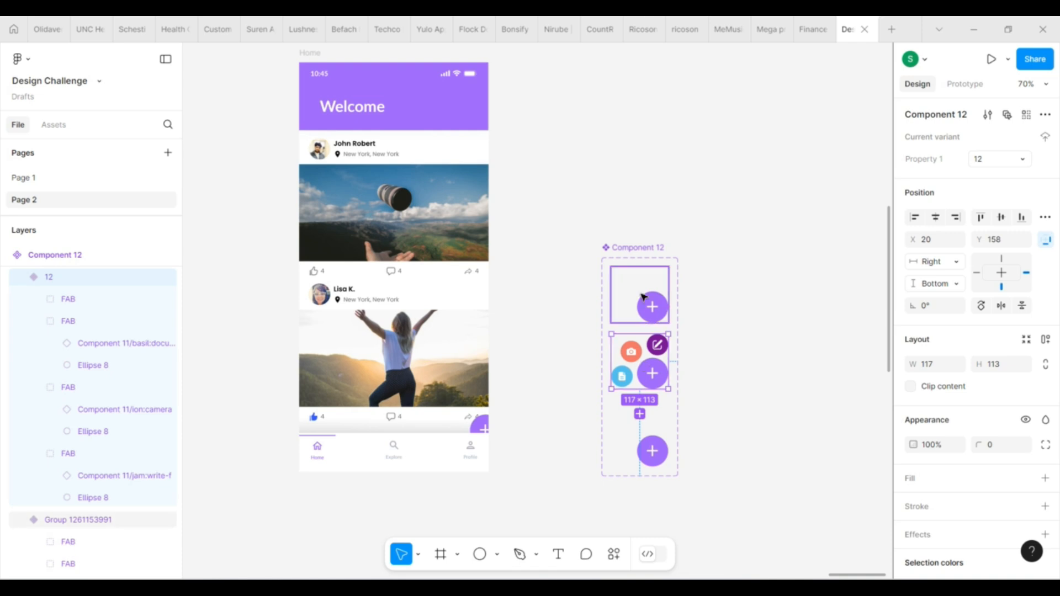
left_click(634, 293)
left_click(1003, 368)
key("Return")
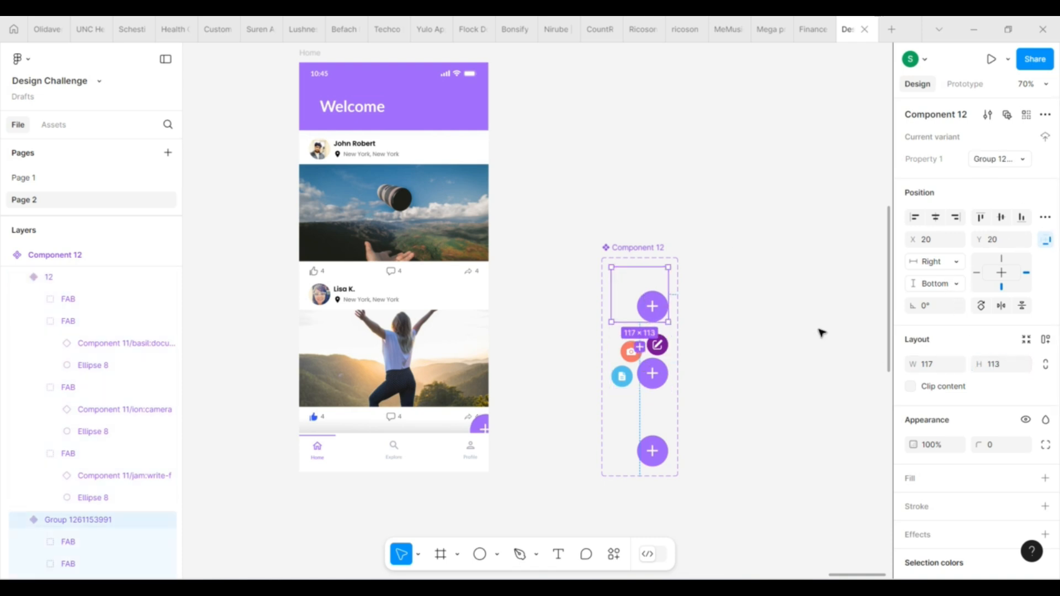
Set the constraints of all FAB layers inside the last collapsed variant to Right and Bottom
left_click(793, 344)
left_click(649, 462)
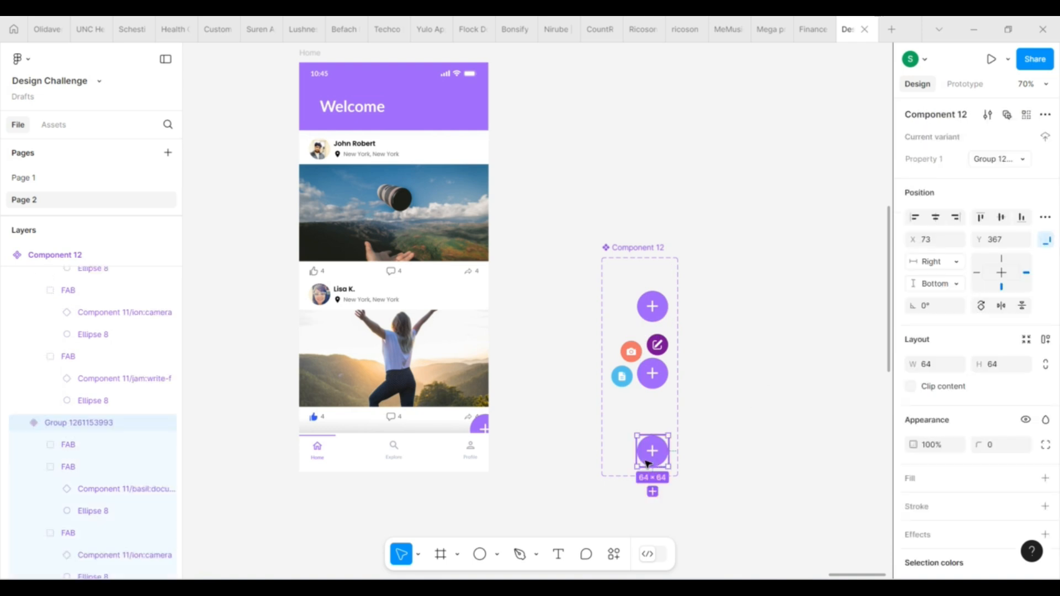
key("Return")
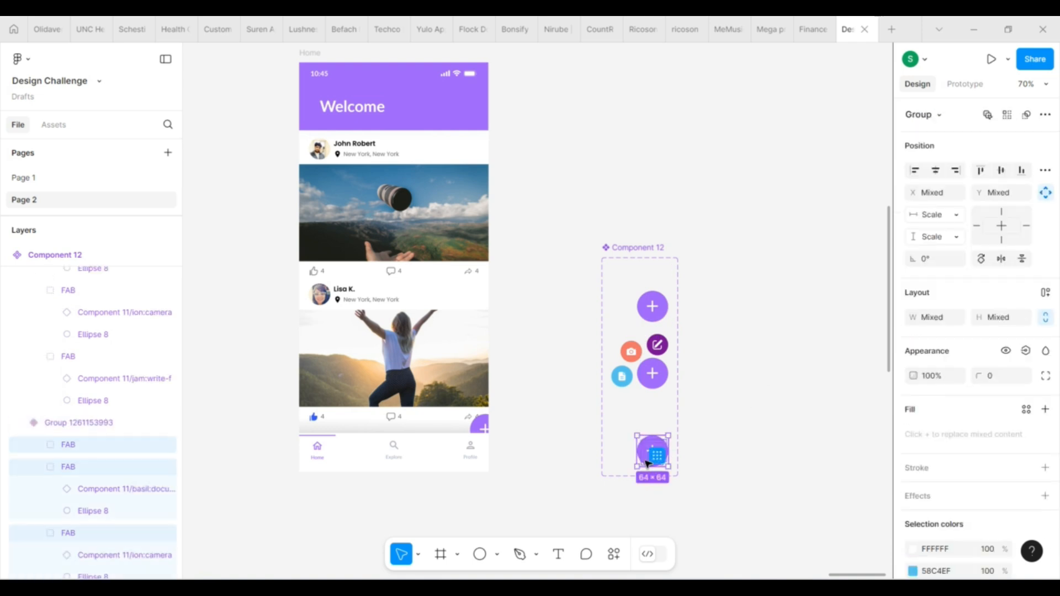
left_click(955, 215)
left_click(961, 165)
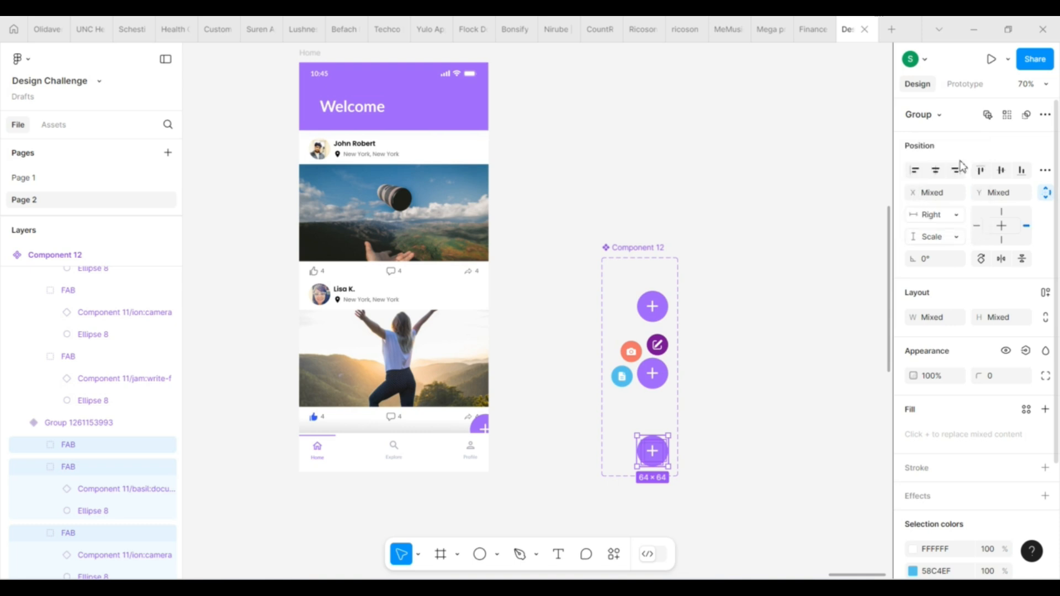
left_click(945, 242)
left_click(948, 188)
left_click(740, 430)
Resize the last collapsed variant to 117 × 113 and move the expanded variant down to Y 186
left_click(651, 451)
left_click_drag(636, 451, 637, 411)
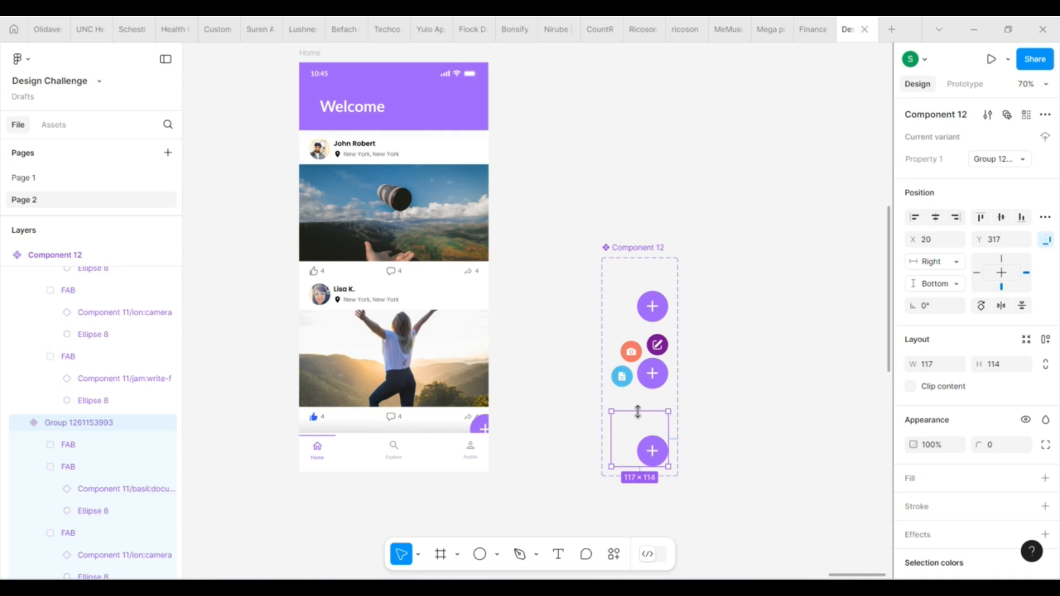
left_click(1007, 367)
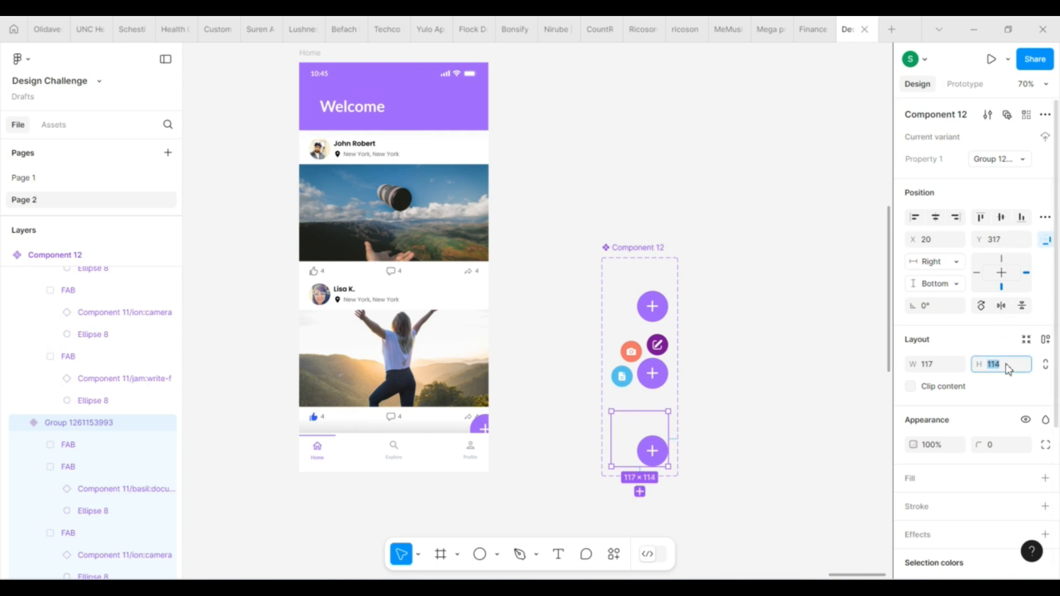
type("4")
key("Return")
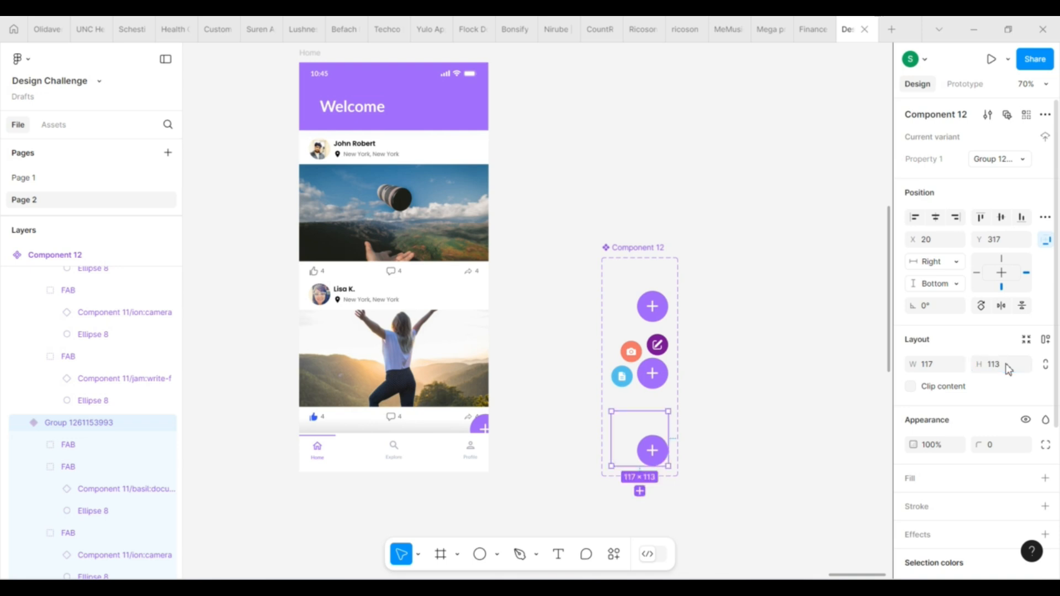
left_click(833, 393)
left_click(650, 311)
left_click_drag(656, 362, 658, 376)
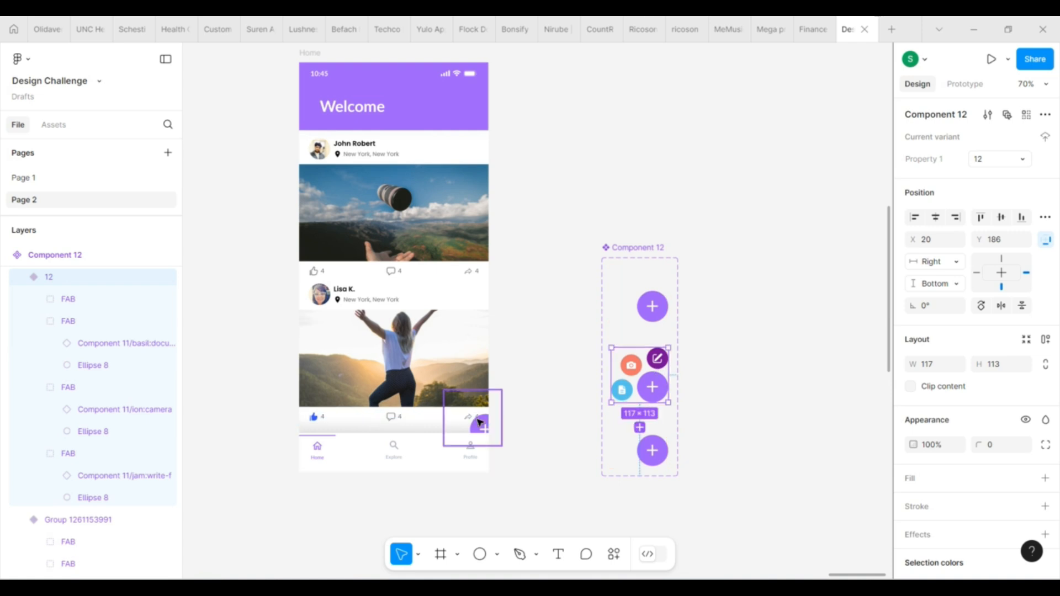
Nudge the button instance on the Home frame left and up until its plus button sits fully above the tab bar
left_click_drag(483, 425, 473, 419)
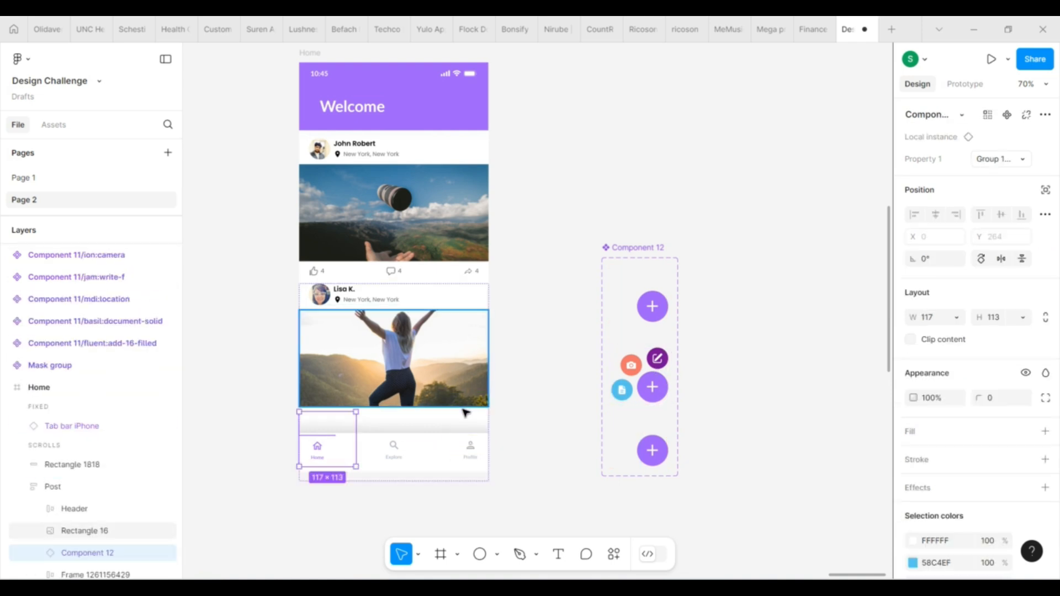
key("ctrl+z")
key("Left")
key("Left")
key("Left")
key("Left")
key("Left")
key("Left")
key("Left")
key("Left")
key("Left")
key("Left")
key("Left")
key("Left")
key("Left")
key("Left")
key("Left")
key("Left")
key("Left")
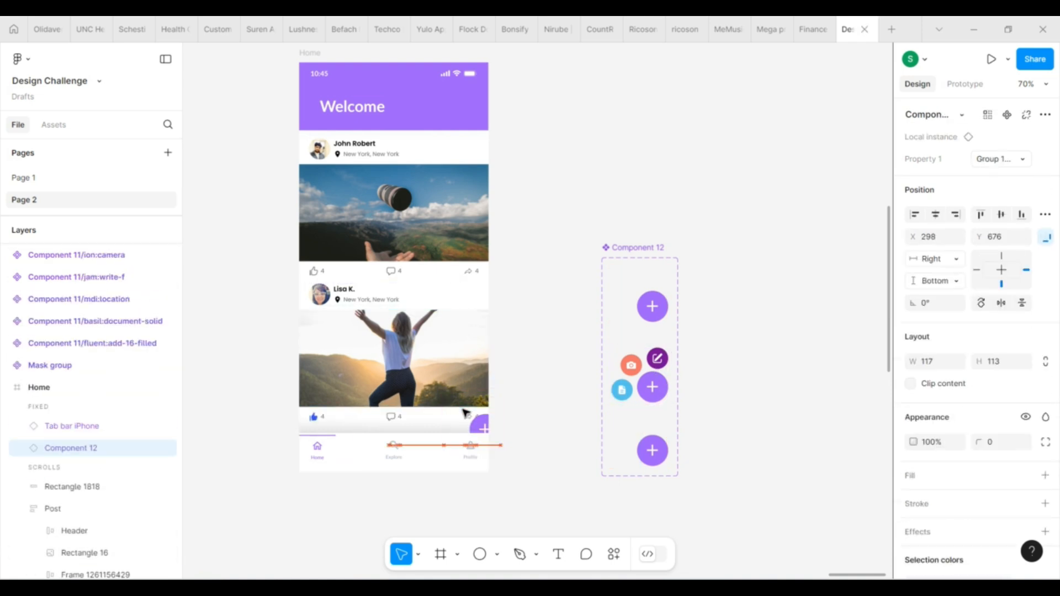
key("Left")
key("Left")
key("Left")
key("Left")
key("Left")
key("Left")
key("Left")
key("Left")
key("Left")
key("Left")
key("Left")
key("Left")
key("Left")
key("Left")
key("Left")
key("Left")
key("Left")
key("Left")
key("Left")
key("Left")
key("Up")
key("Up")
key("Up")
key("Up")
key("Up")
key("Up")
key("Up")
key("Up")
key("Up")
key("Up")
key("Up")
key("Up")
key("Up")
key("Up")
key("Up")
key("Up")
key("Up")
key("Up")
key("Up")
key("Up")
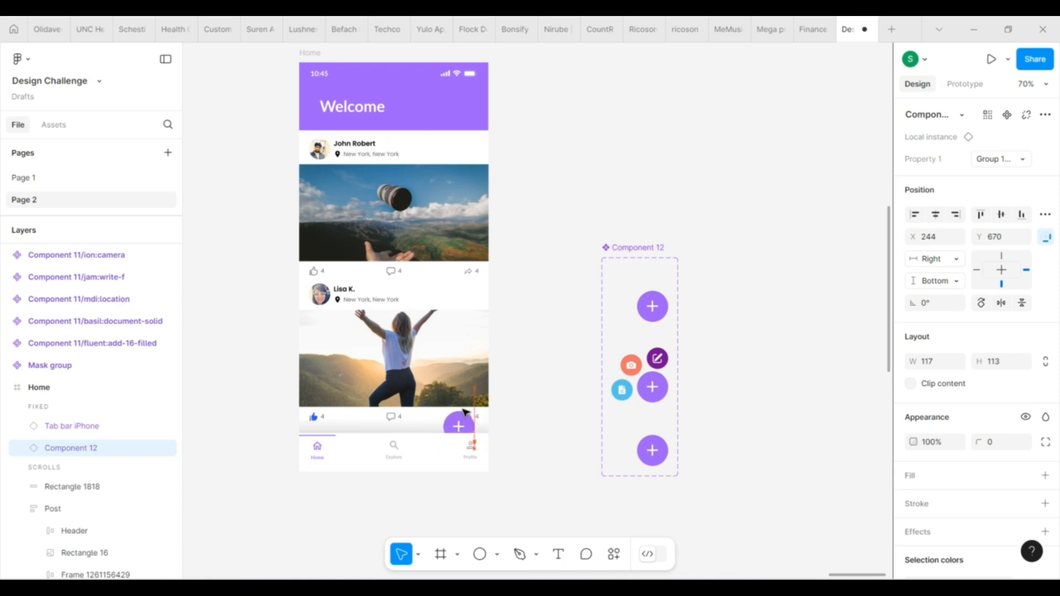
key("Up")
key("Up")
key("Up")
key("Up")
key("Up")
key("Up")
key("Up")
key("Up")
key("Up")
key("Up")
key("Up")
key("Up")
key("Up")
key("Up")
key("Up")
key("Up")
key("Up")
key("Right")
left_click(768, 315)
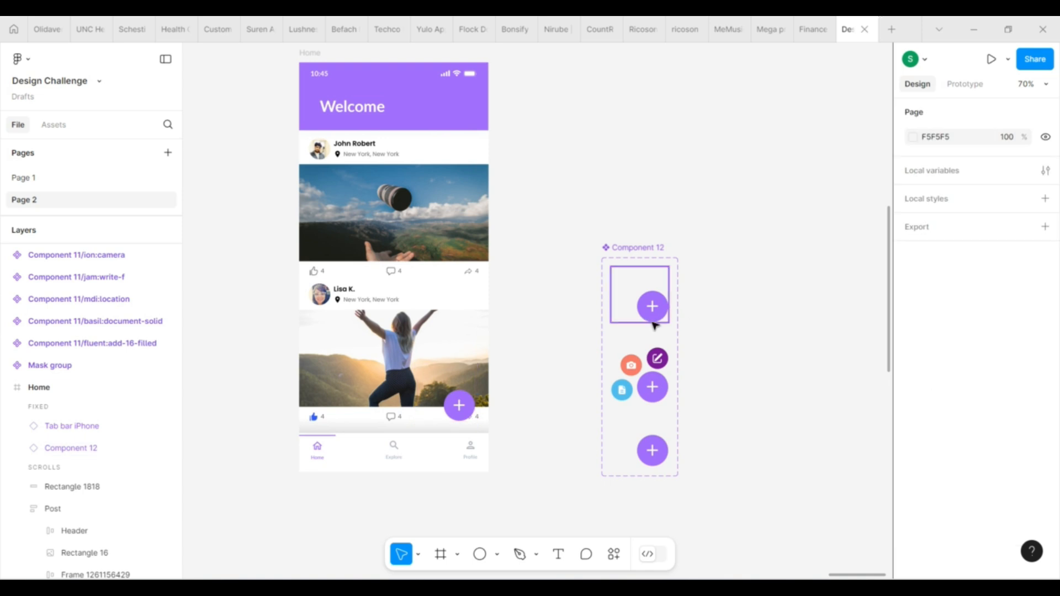
Check the prototype interactions of the first collapsed variant and the expanded variant
left_click(634, 282)
left_click(965, 84)
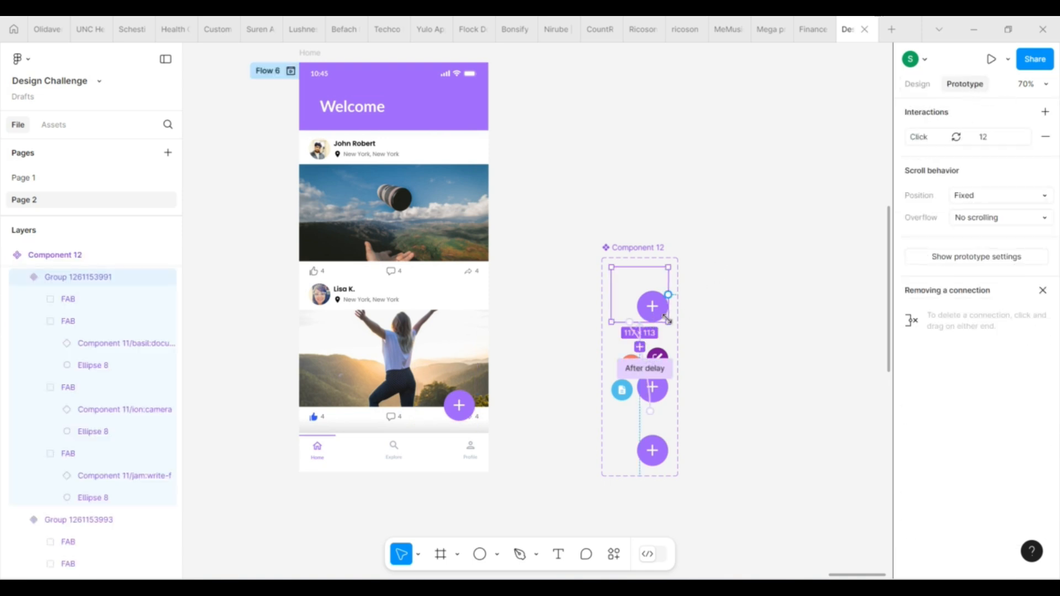
left_click(638, 336)
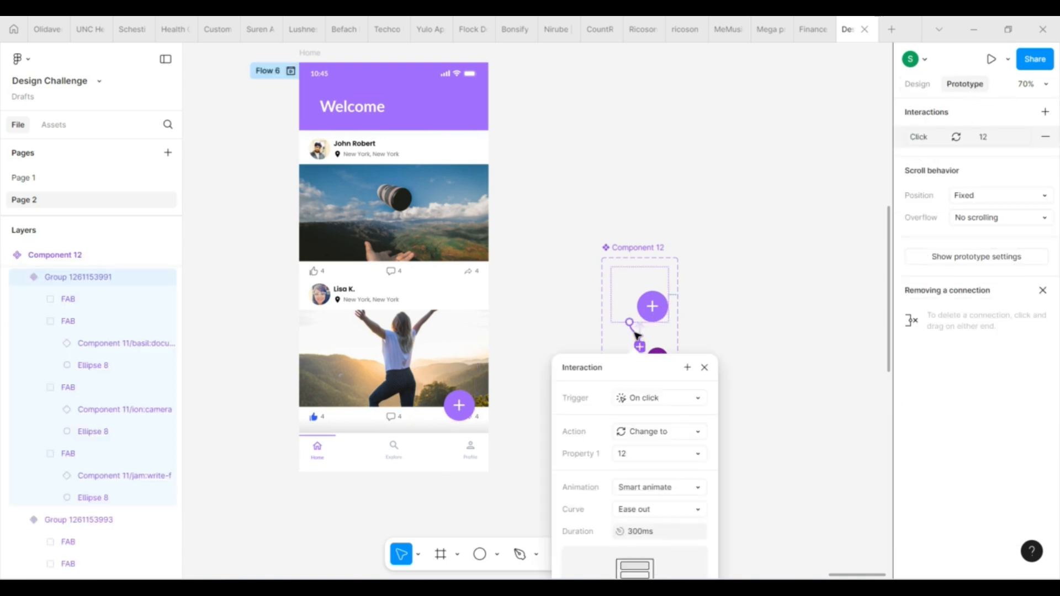
scroll(739, 325, "down", 3)
left_click(710, 308)
left_click(664, 324)
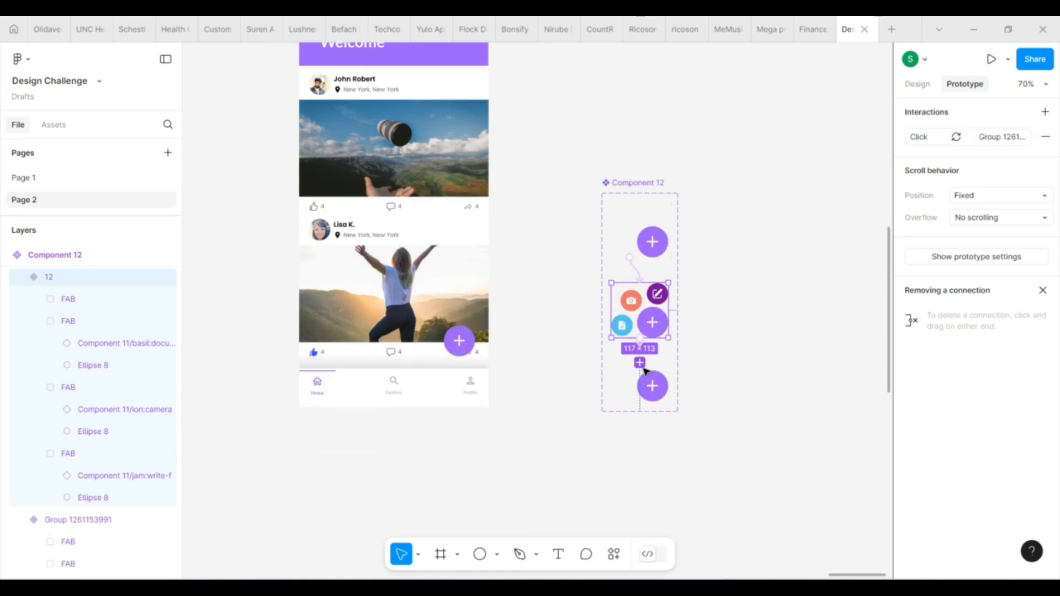
left_click(717, 351)
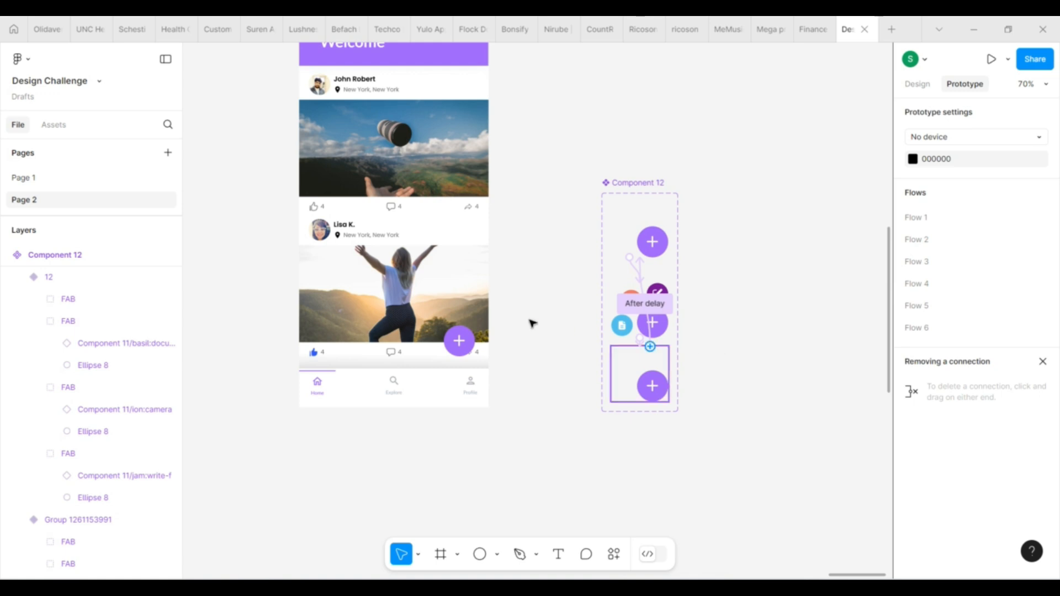
Open the prototype preview of the Home frame and fit it to width and height
scroll(549, 246, "up", 3)
left_click(321, 91)
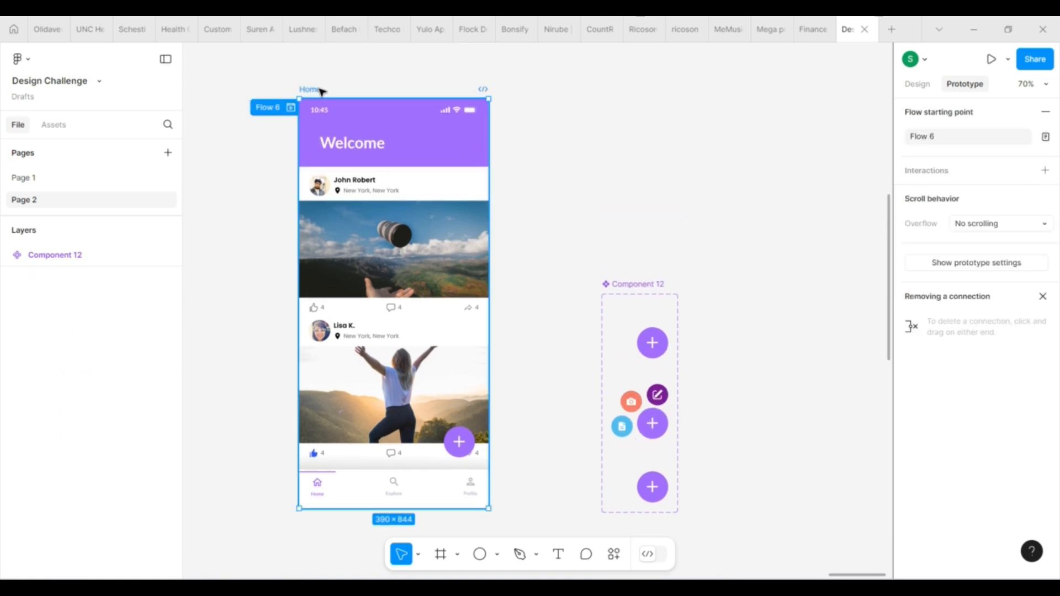
left_click(991, 59)
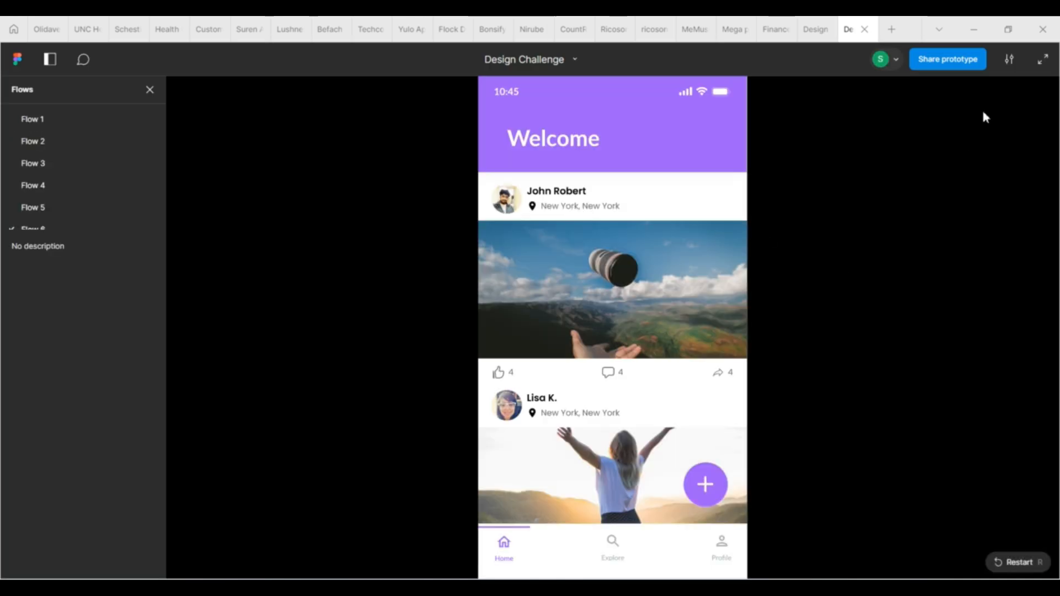
left_click(1009, 60)
left_click(984, 125)
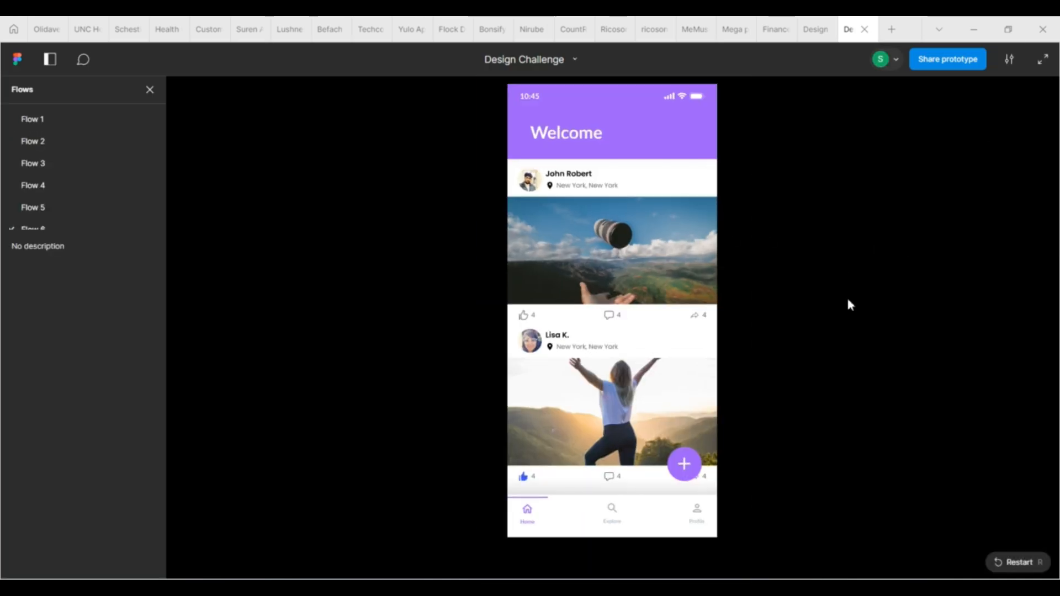
Test the floating button in the preview by repeatedly expanding and collapsing its write, camera and document buttons
left_click(760, 444)
left_click(683, 468)
left_click(682, 469)
left_click(683, 470)
left_click(683, 470)
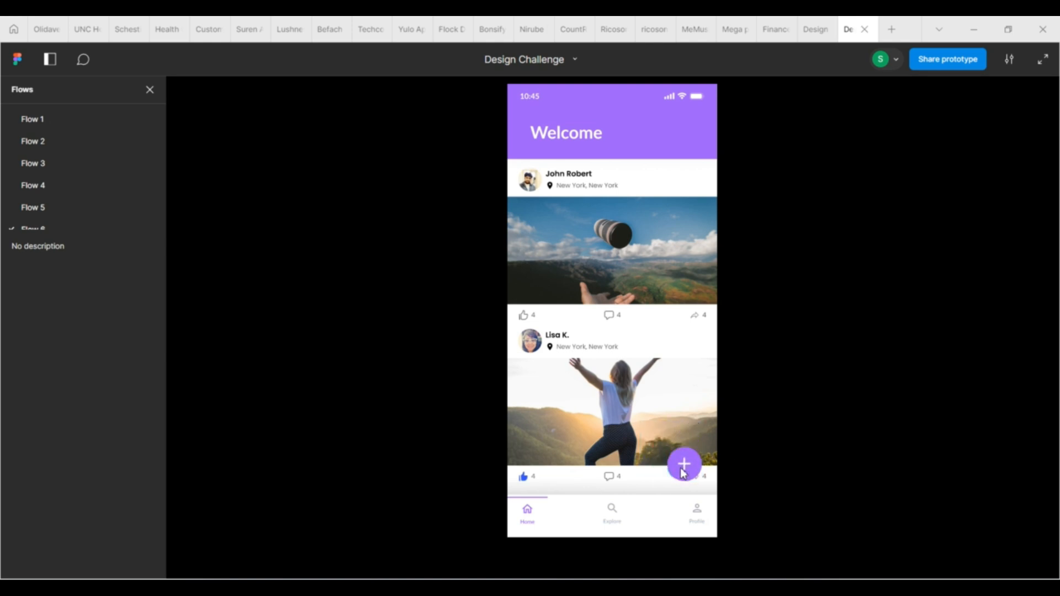
left_click(684, 470)
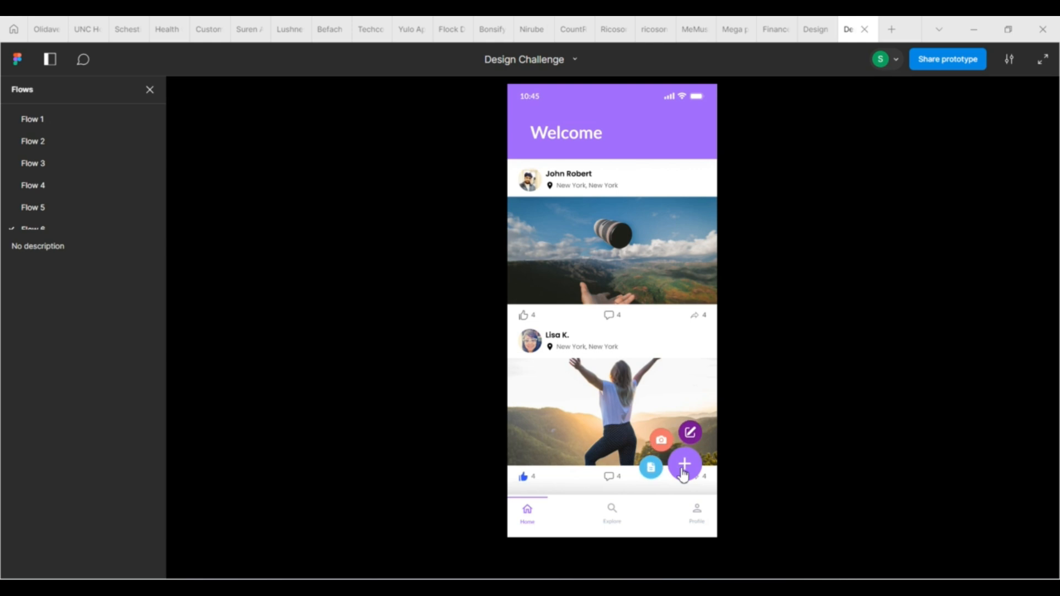
left_click(683, 470)
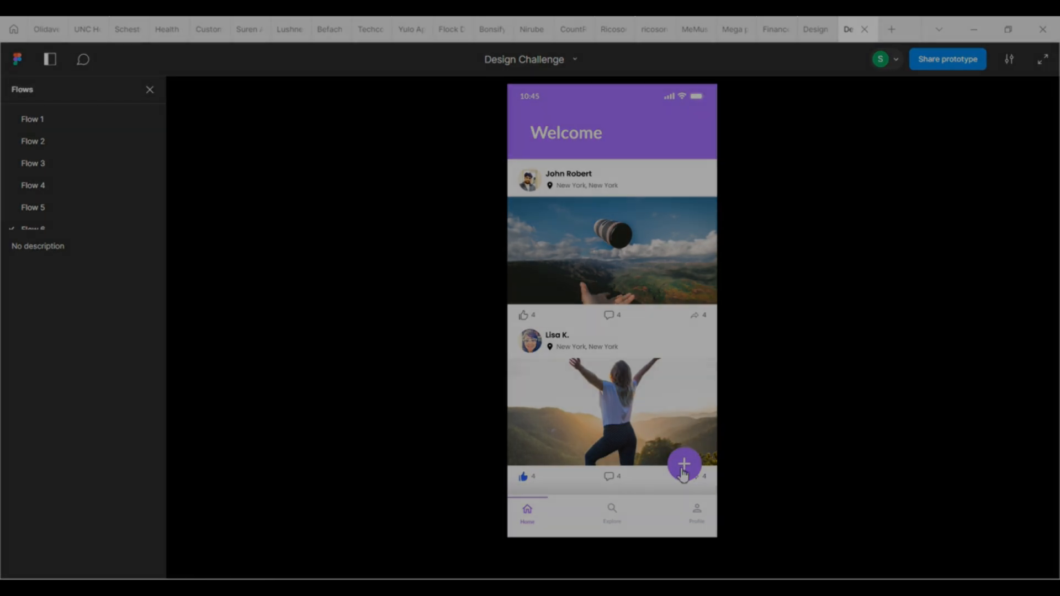